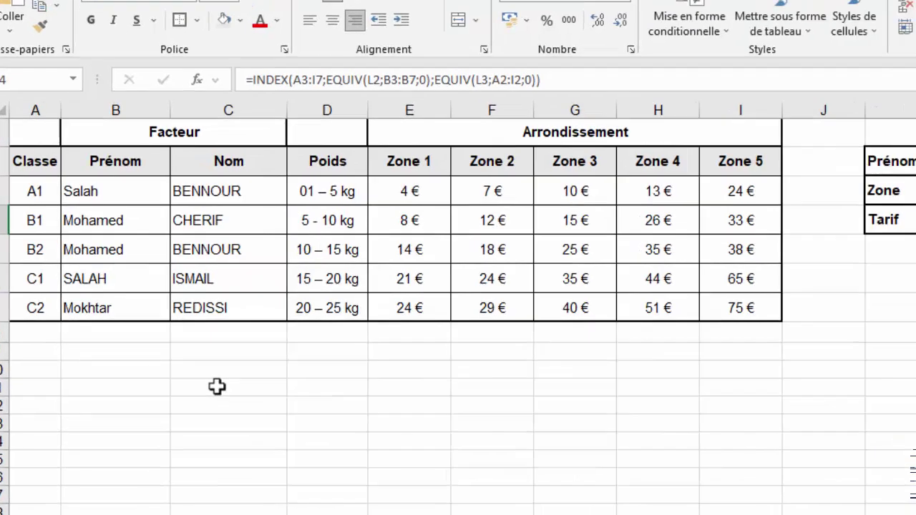
# Step: Enter the formula =EXACT(L2;B3) in cell C11 to compare the searched first name with the first one in the table
pyautogui.click(196, 397)
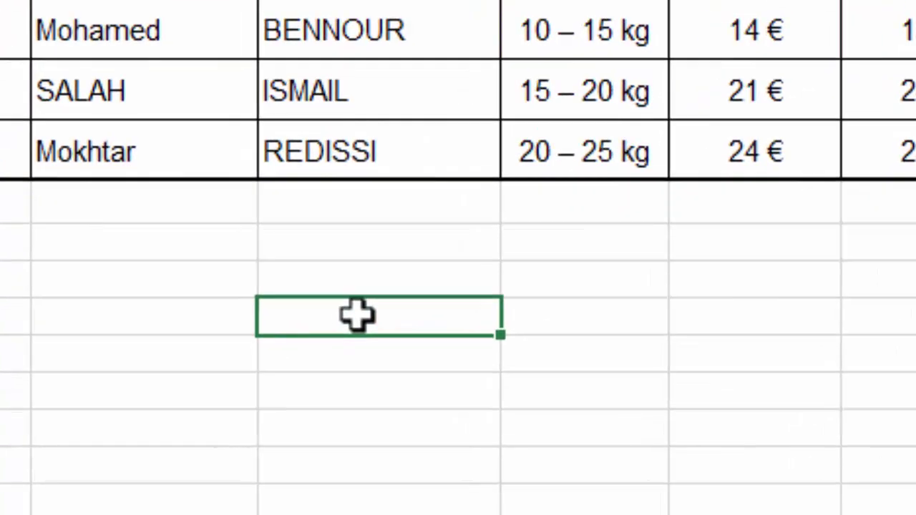
pyautogui.write('=exac')
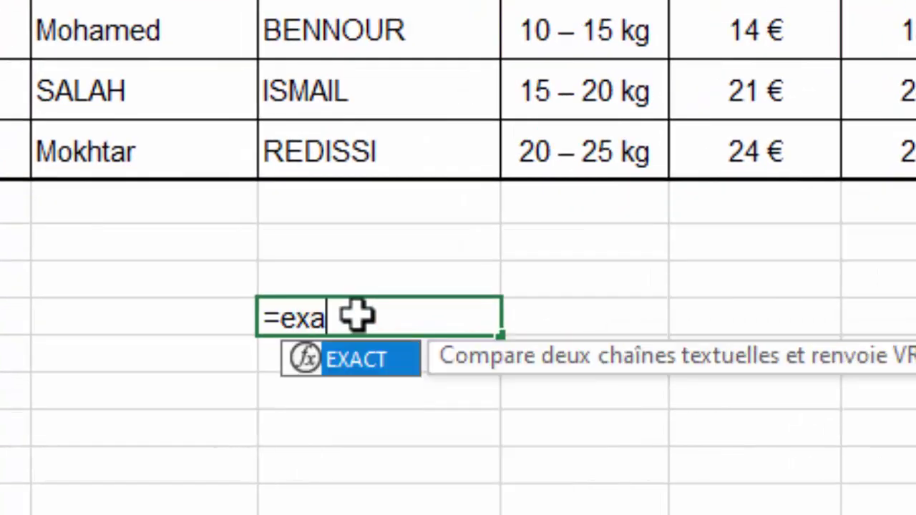
pyautogui.write('t(')
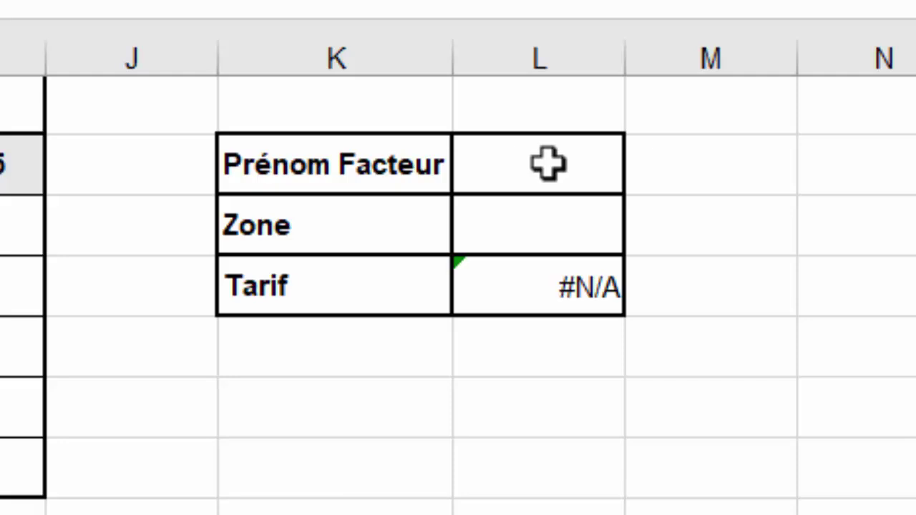
pyautogui.click(547, 164)
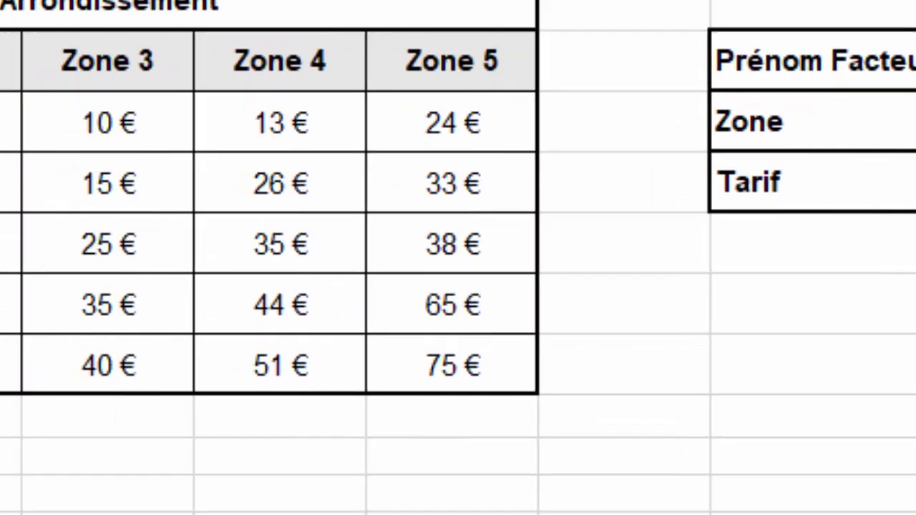
pyautogui.write(';')
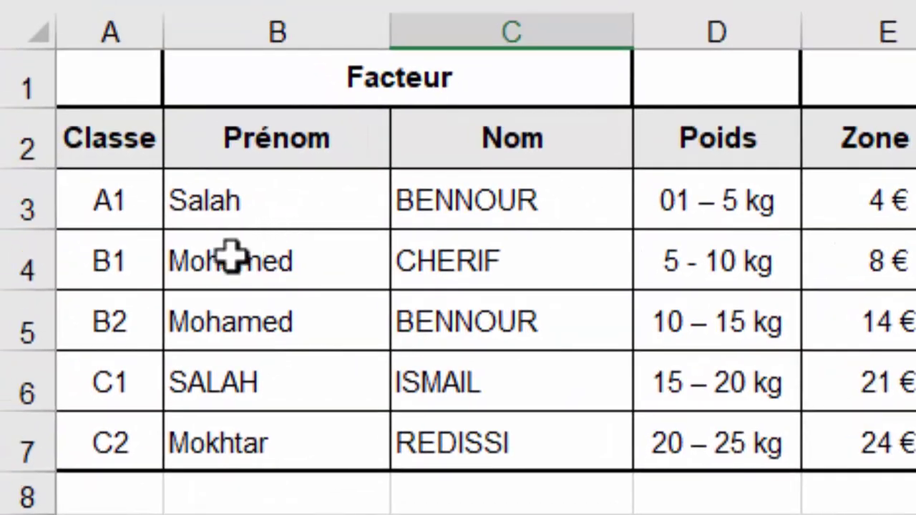
pyautogui.click(276, 202)
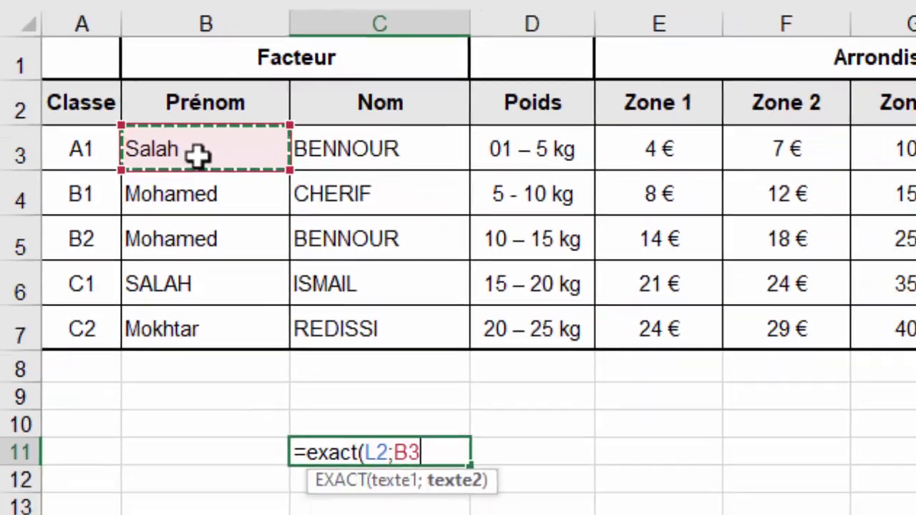
pyautogui.press('Return')
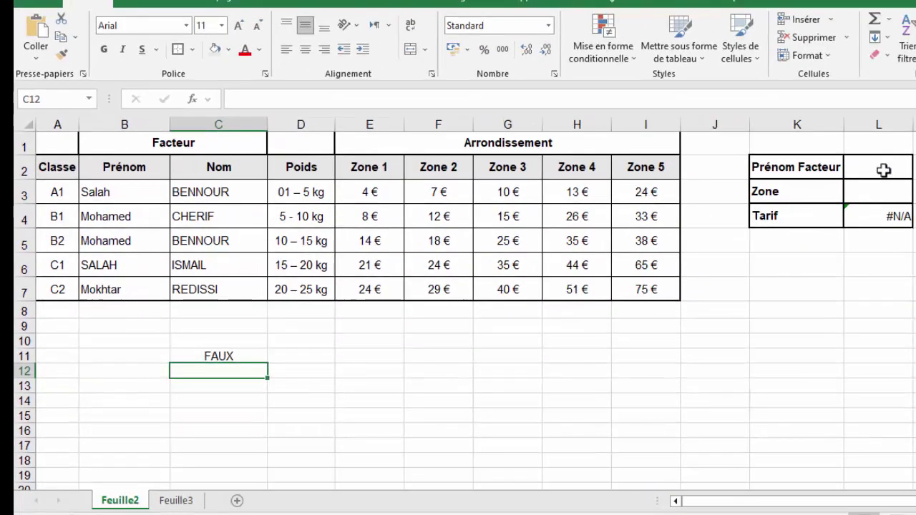
# Step: Fill Prénom Facteur in L2 with the first name from B3, capitalising only its initial, and check the comparison in C11
pyautogui.click(885, 168)
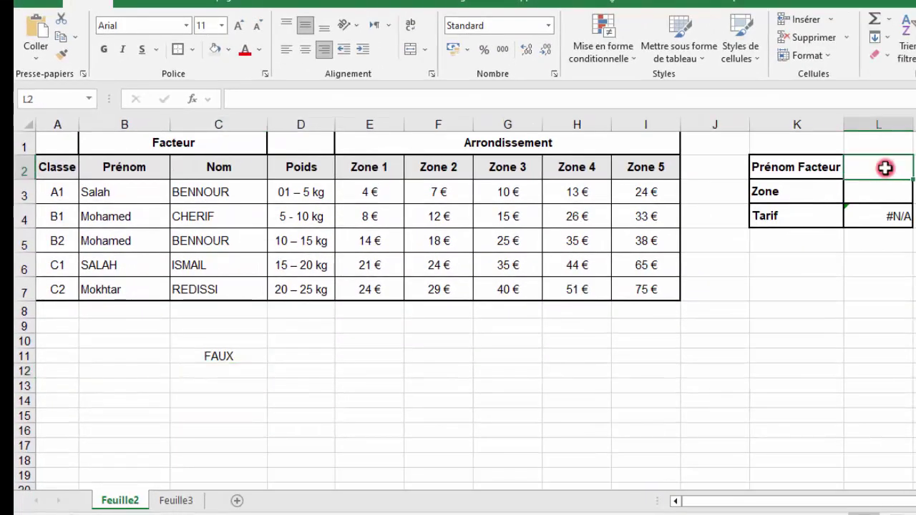
pyautogui.write('Salah')
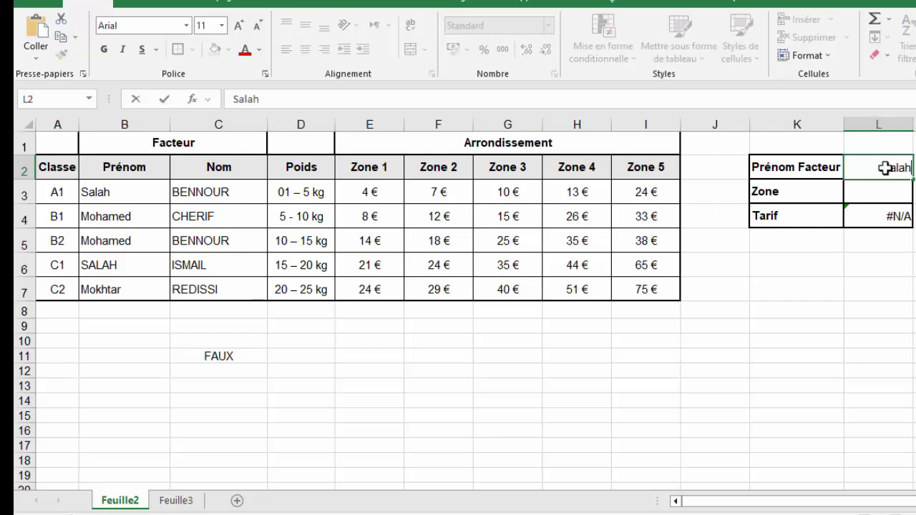
pyautogui.press('Return')
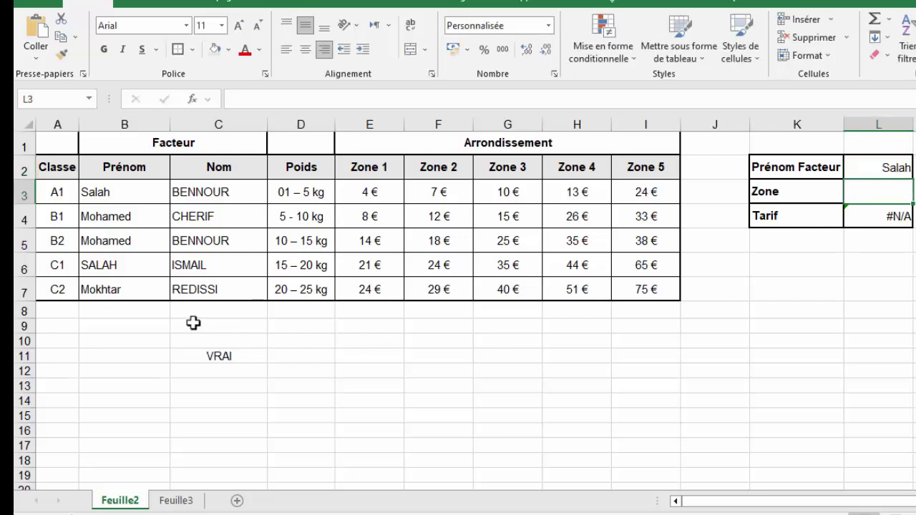
pyautogui.click(230, 355)
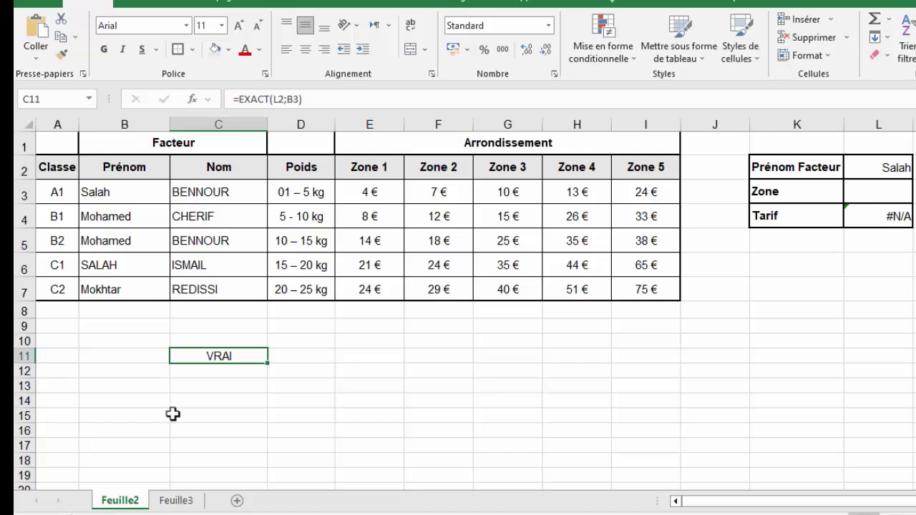
# Step: Replace the first name in L2 with its all-capitals spelling, as written in B6
pyautogui.click(872, 172)
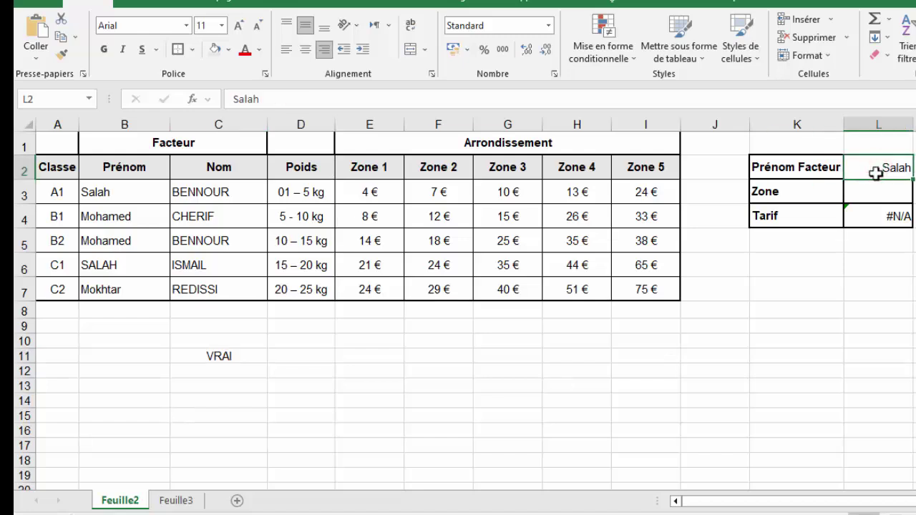
pyautogui.write('SALAH')
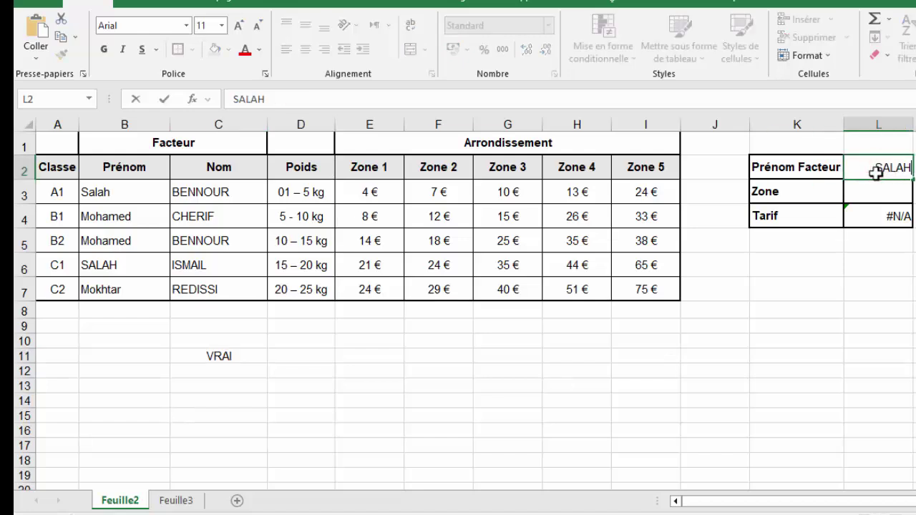
pyautogui.press('Return')
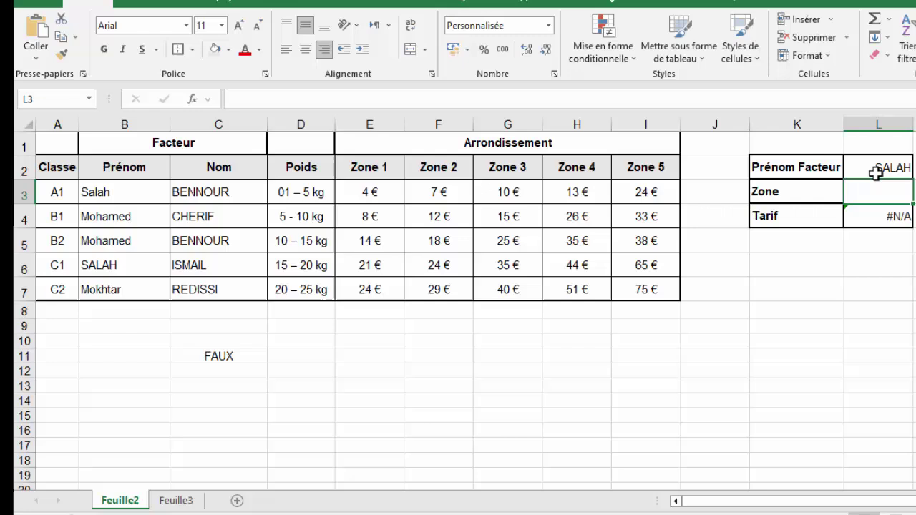
# Step: Examine the EXACT comparison in C11, its inputs L2 and B3, the first names in B3:B7, and the Tarif formula in L4
pyautogui.click(236, 356)
pyautogui.keyDown('ctrl'); pyautogui.click(883, 169); pyautogui.keyUp('ctrl')
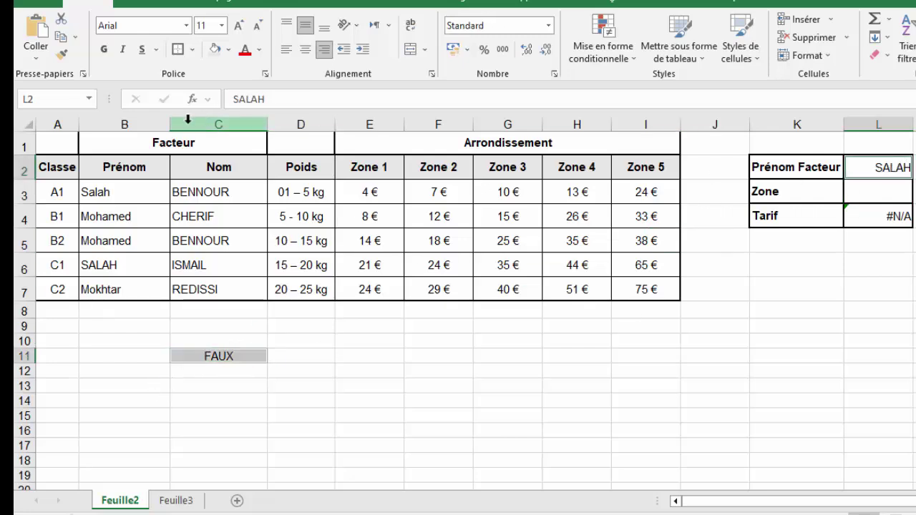
pyautogui.keyDown('ctrl'); pyautogui.click(114, 189); pyautogui.keyUp('ctrl')
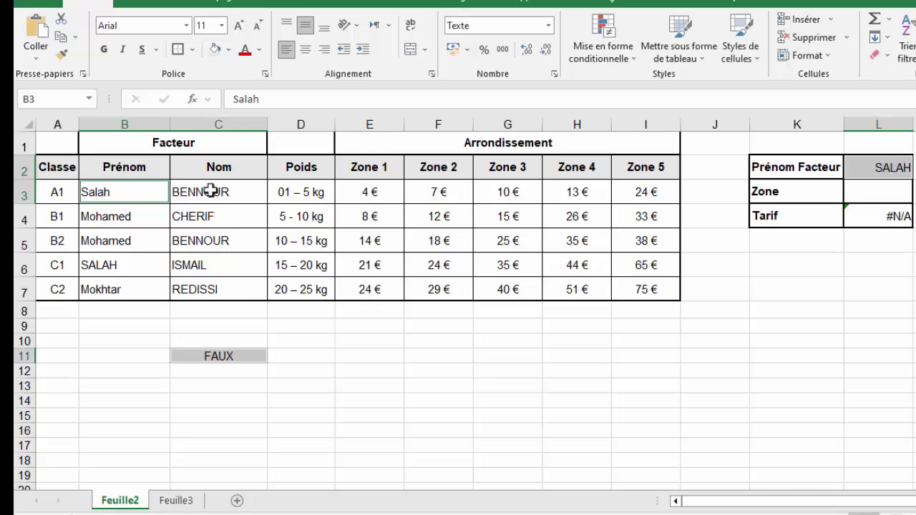
pyautogui.click(386, 449)
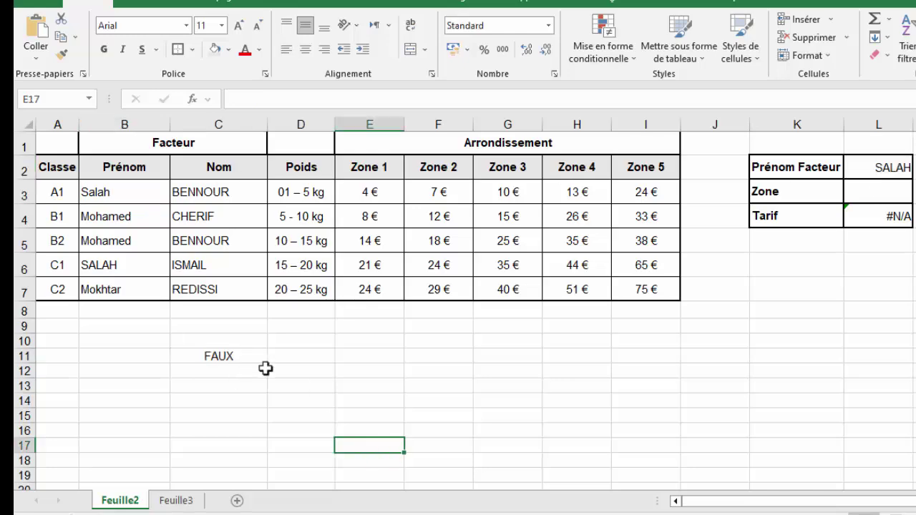
pyautogui.click(223, 358)
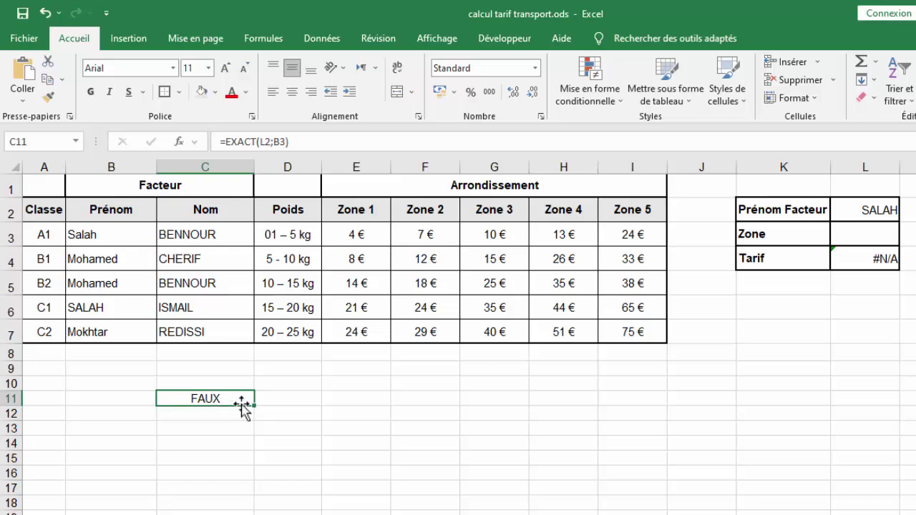
pyautogui.click(874, 211)
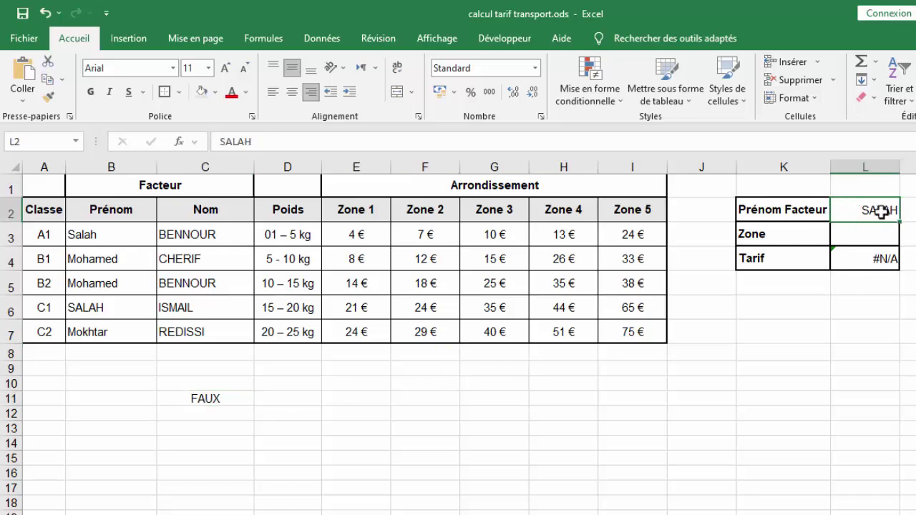
pyautogui.moveTo(125, 237); pyautogui.dragTo(122, 330)
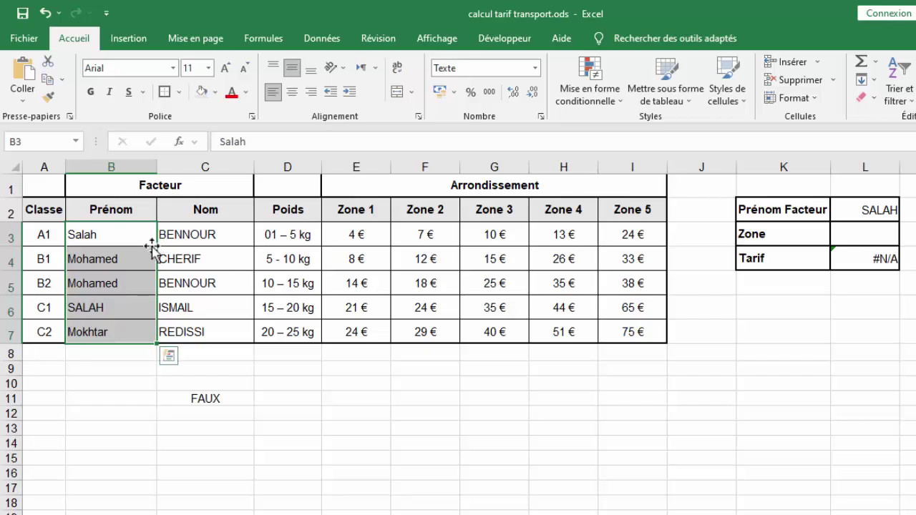
pyautogui.click(85, 282)
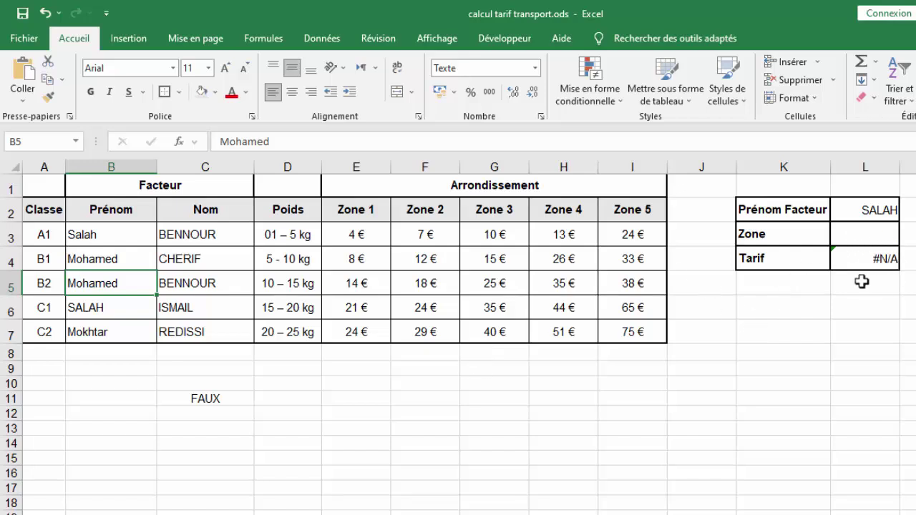
pyautogui.click(882, 261)
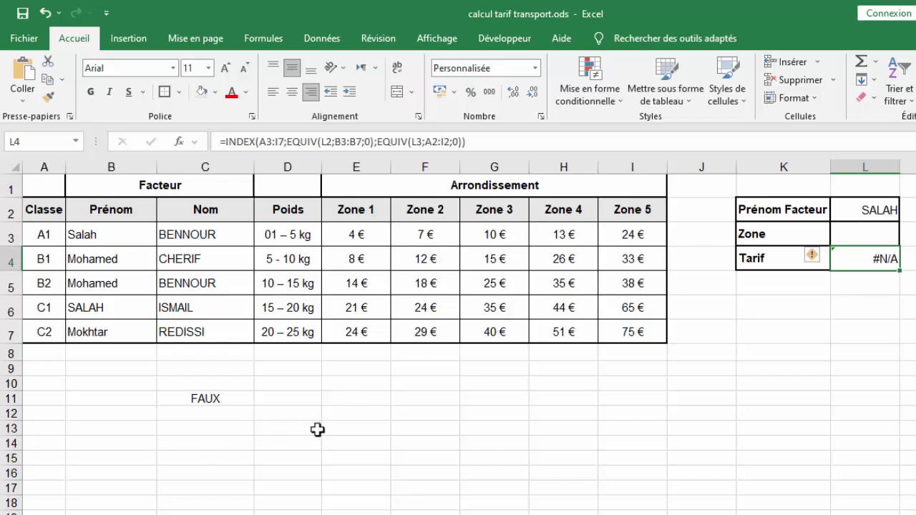
pyautogui.click(247, 439)
# Step: Clear C11 and begin an EQUIV formula there with VRAI as the lookup value
pyautogui.click(223, 400)
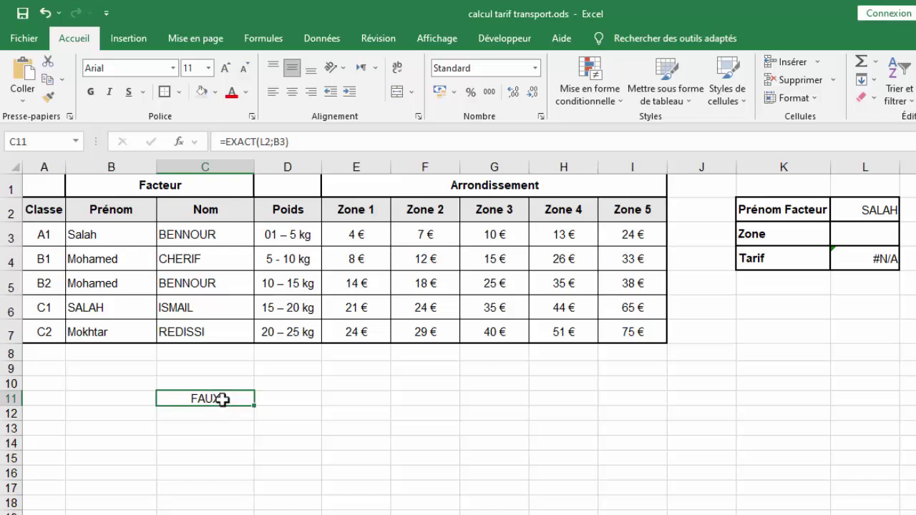
pyautogui.press('Delete')
pyautogui.write('=')
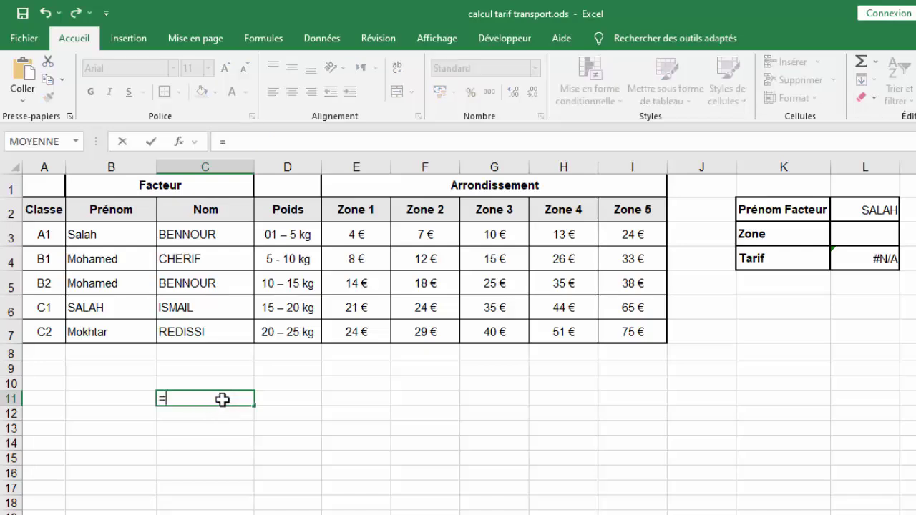
pyautogui.write('equiv')
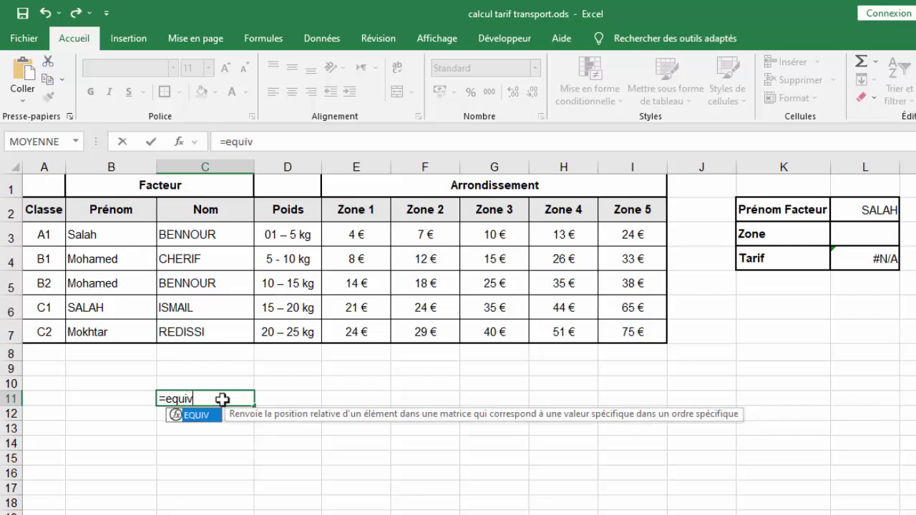
pyautogui.write('(')
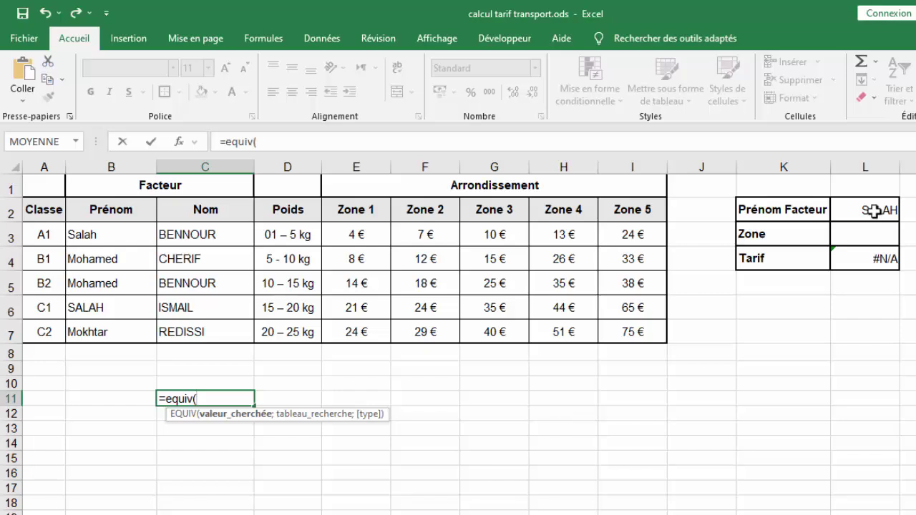
pyautogui.write('vr')
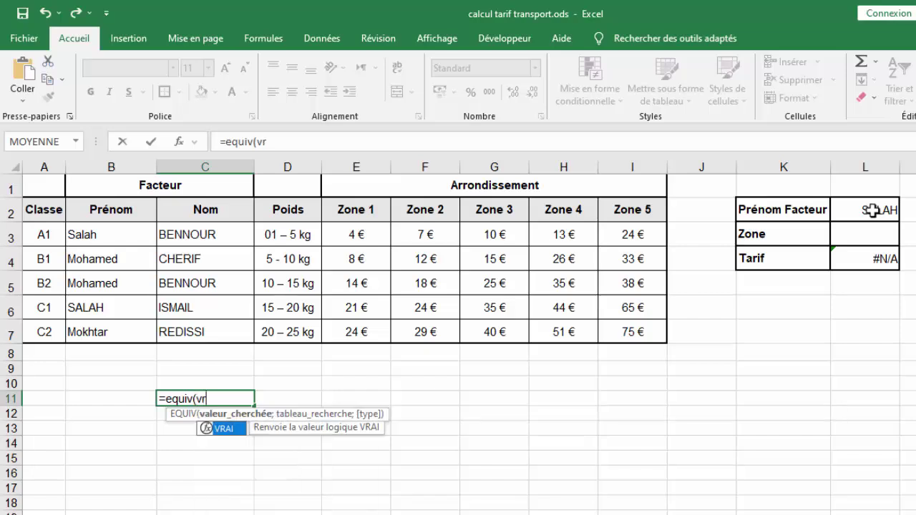
pyautogui.write('ai')
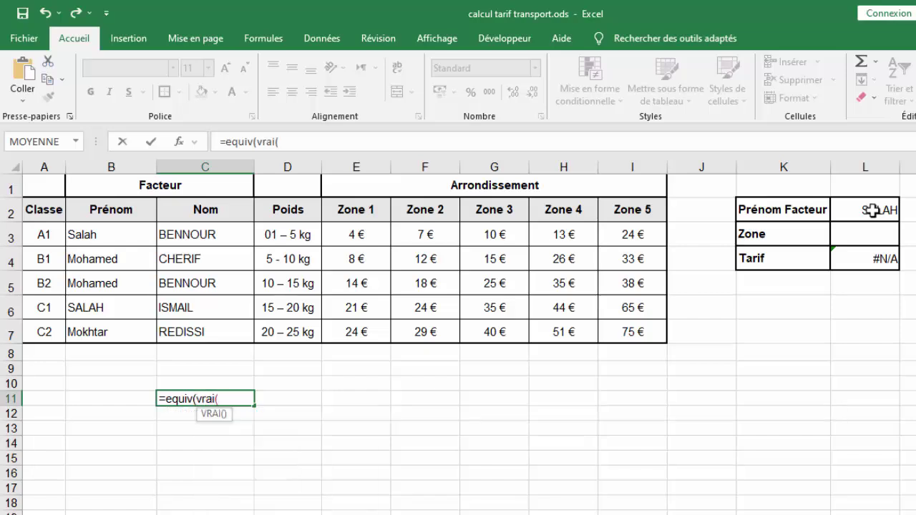
pyautogui.write(';')
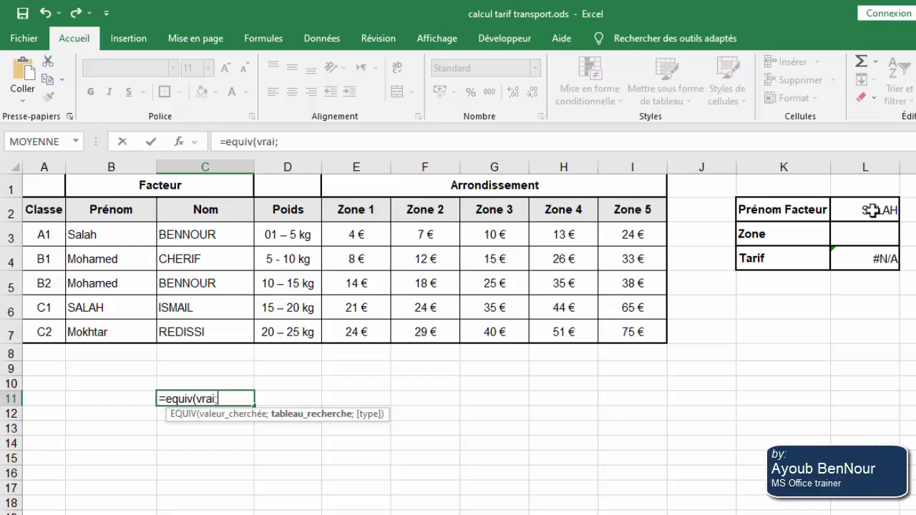
# Step: Complete the EQUIV formula in C11 with EXACT(L2;B3:B7) as the lookup array and enter it as an array formula
pyautogui.write('exact')
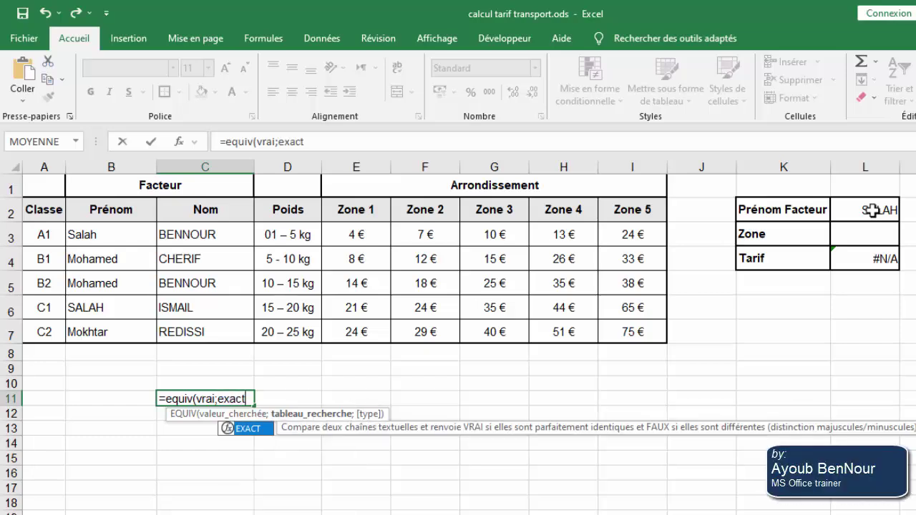
pyautogui.write('(')
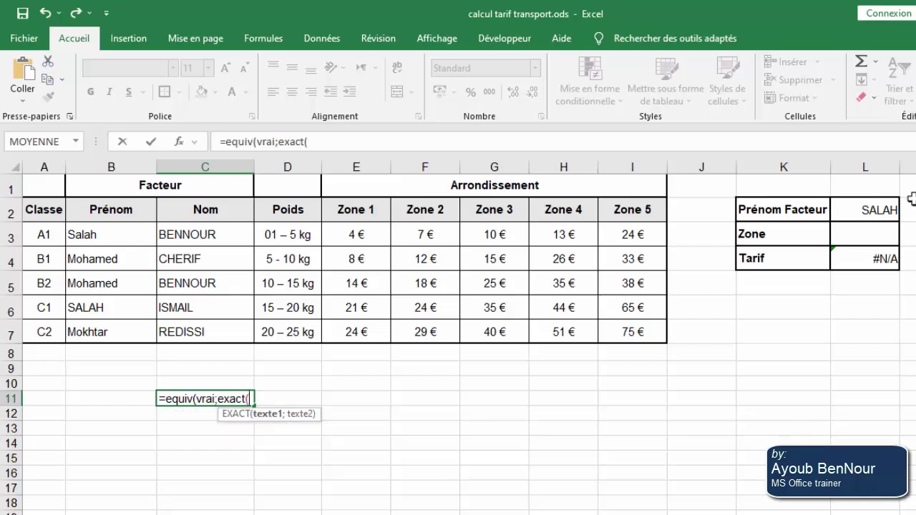
pyautogui.click(869, 210)
pyautogui.write(';')
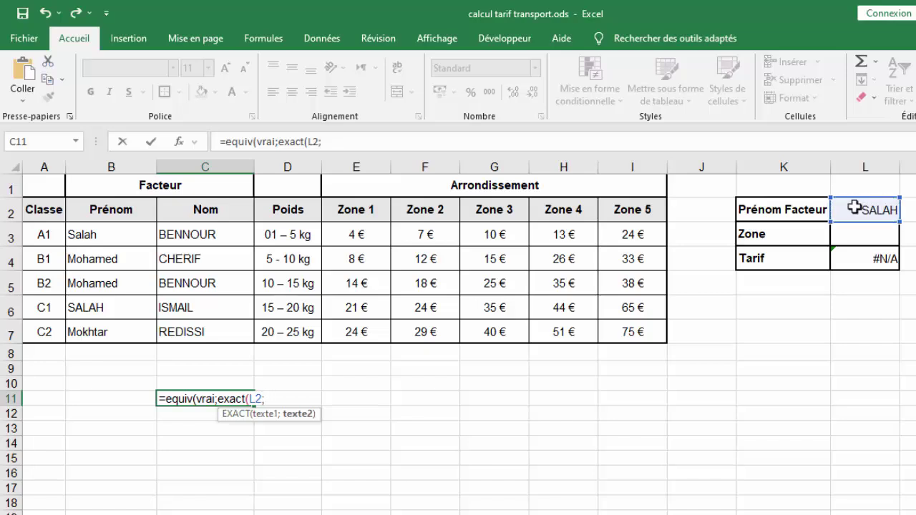
pyautogui.moveTo(120, 234); pyautogui.dragTo(120, 332)
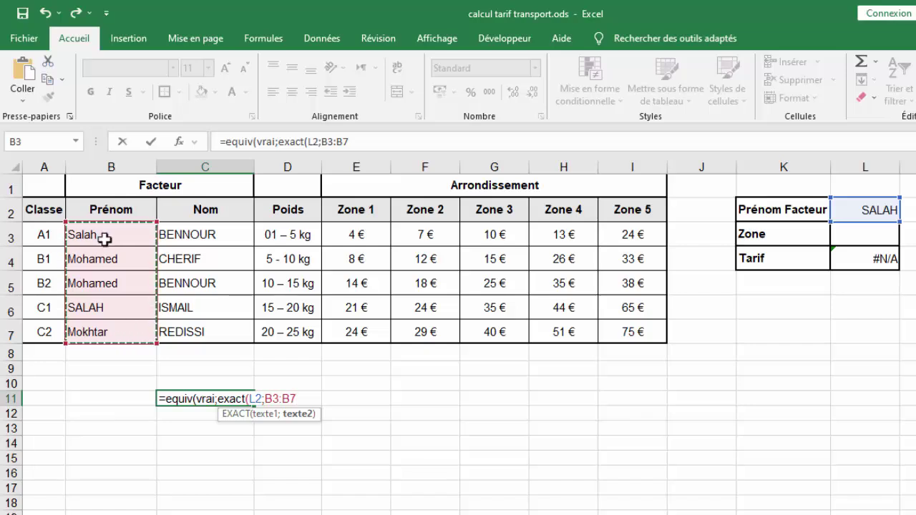
pyautogui.write(')')
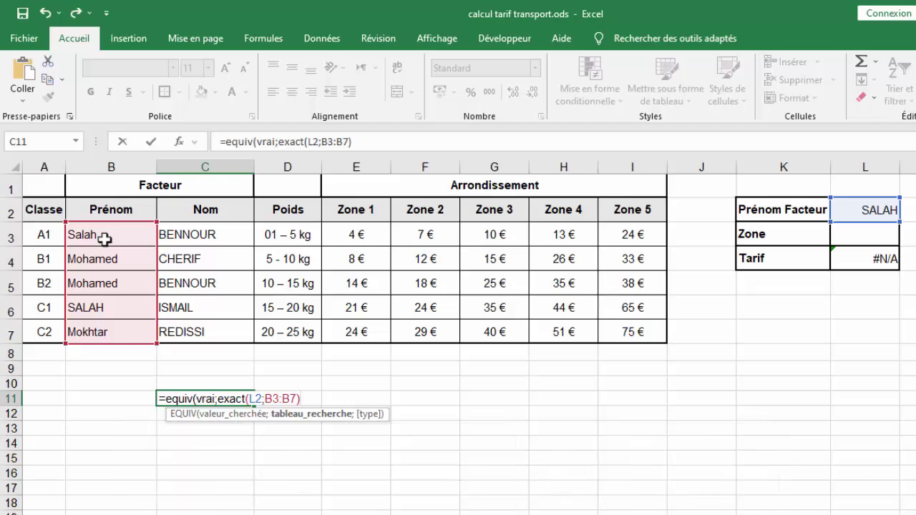
pyautogui.hotkey('ctrl', 'shift', 'Return')
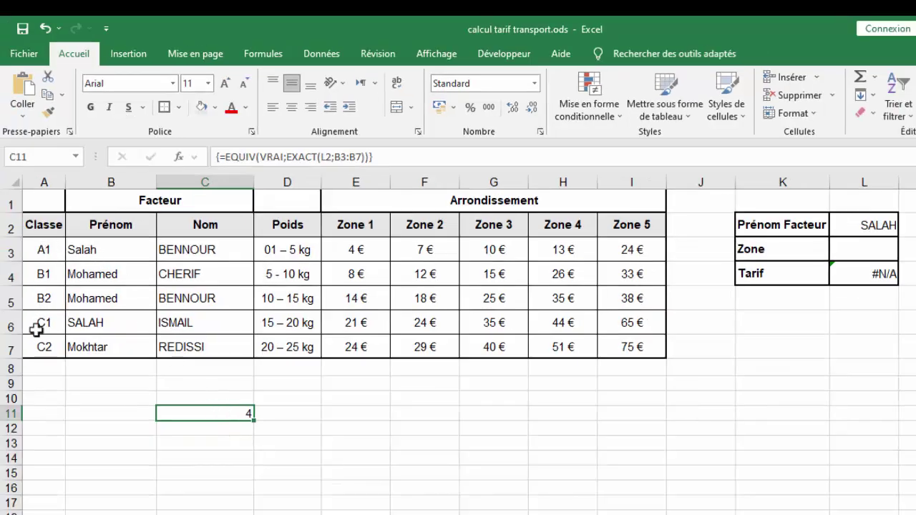
# Step: Examine the EQUIV array formula in C11 and compare row 6 and its first name in B6 with L2
pyautogui.doubleClick(240, 415)
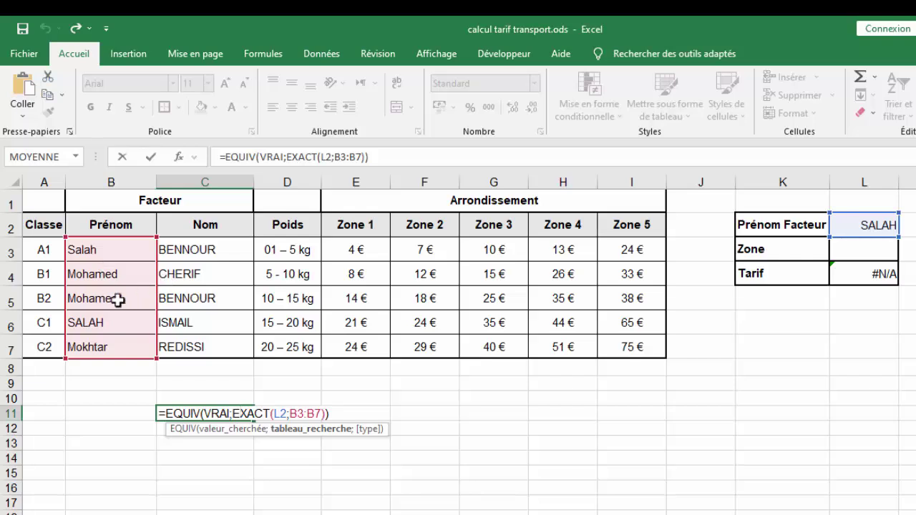
pyautogui.hotkey('ctrl', 'shift', 'Return')
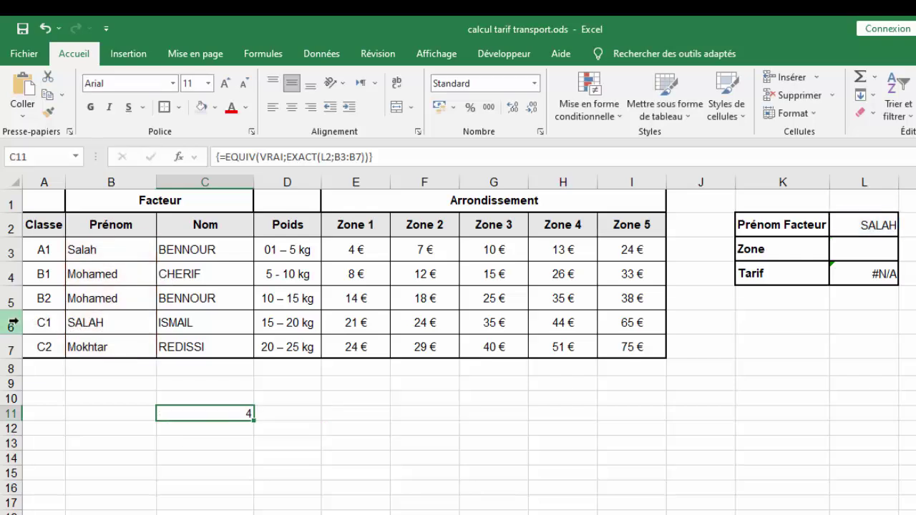
pyautogui.click(12, 323)
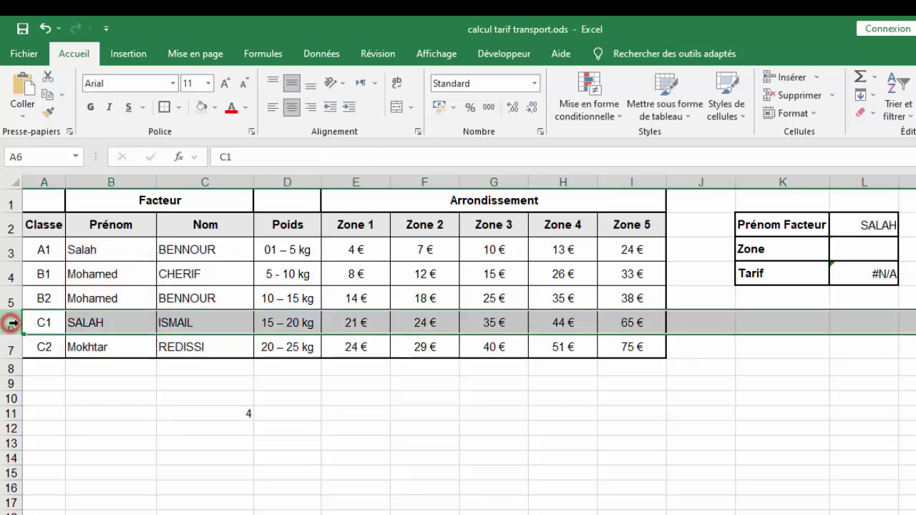
pyautogui.click(100, 323)
pyautogui.click(283, 400)
pyautogui.click(104, 325)
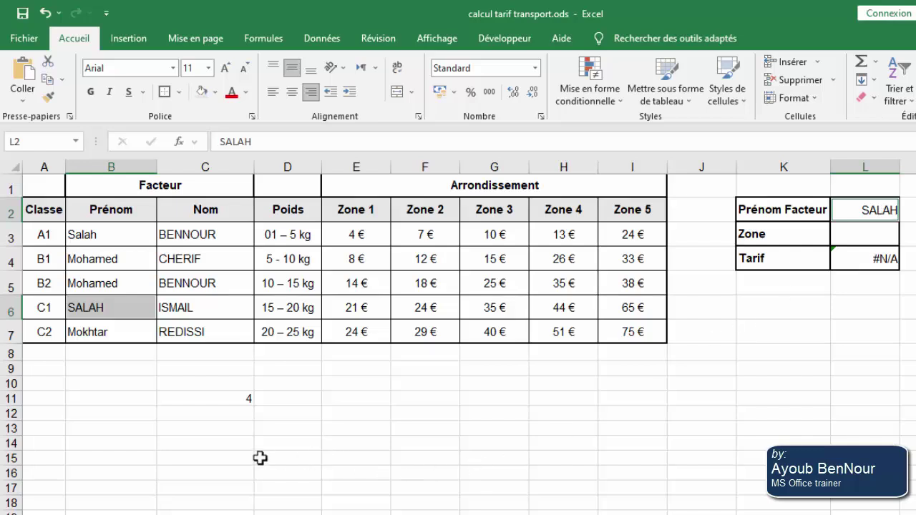
pyautogui.click(262, 445)
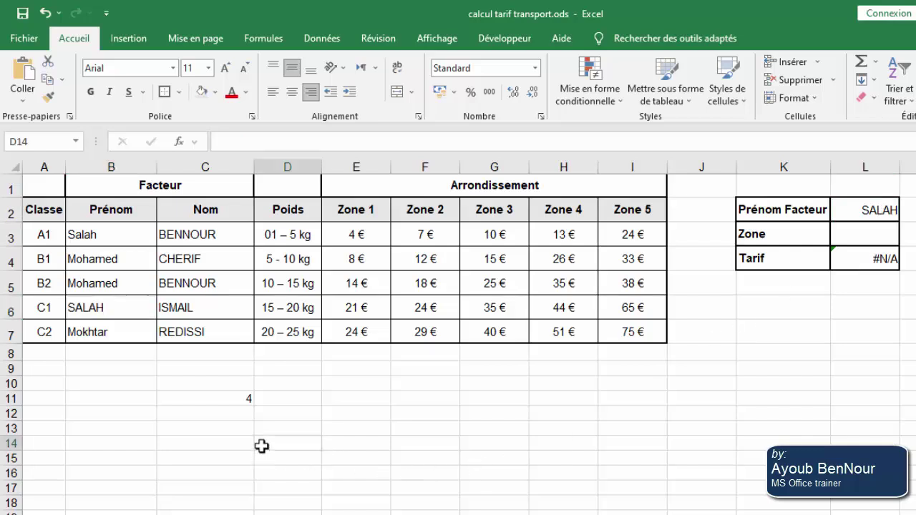
# Step: Clear the test formula in C11 and remove EQUIV(L2;B3:B7;0) from the INDEX formula in L4
pyautogui.click(236, 401)
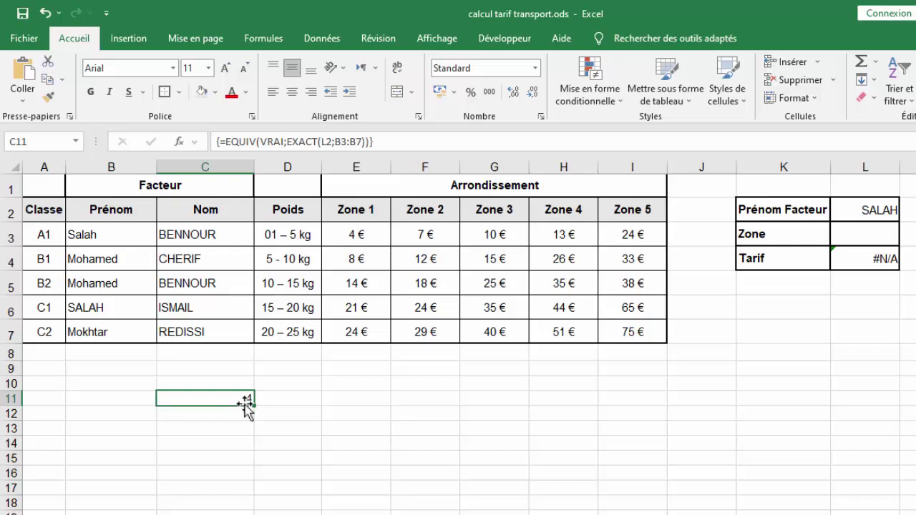
pyautogui.press('Delete')
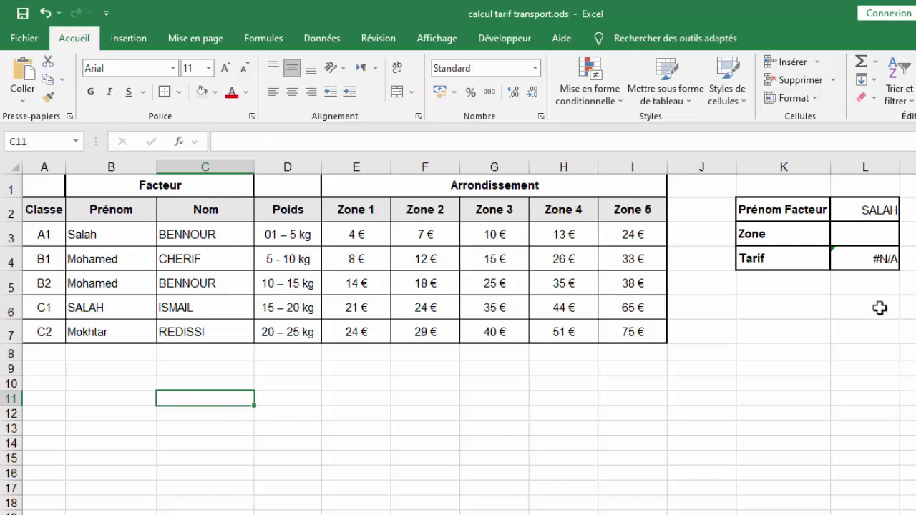
pyautogui.click(866, 263)
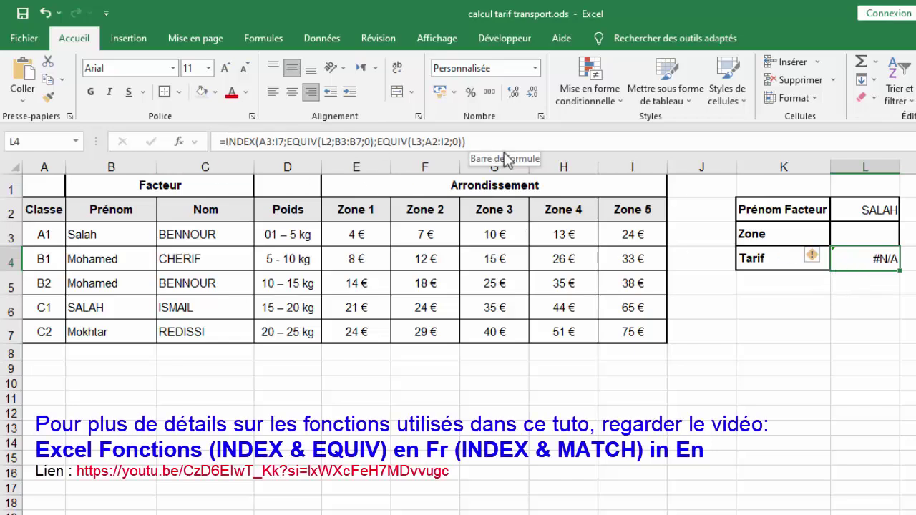
pyautogui.click(308, 141)
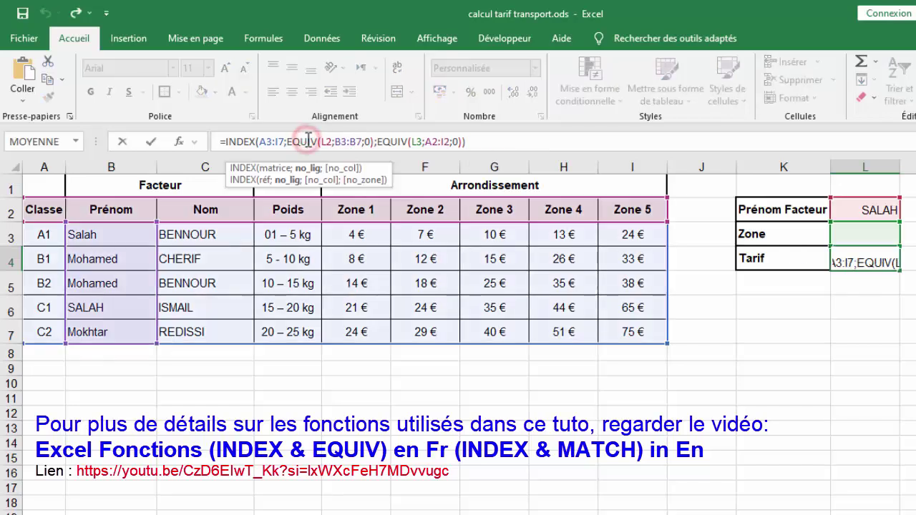
pyautogui.moveTo(289, 142); pyautogui.dragTo(357, 142)
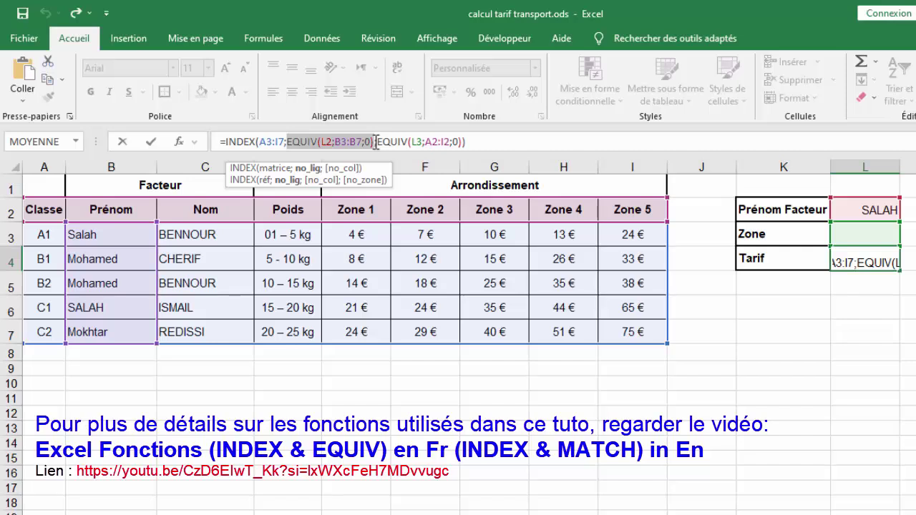
pyautogui.press('Delete')
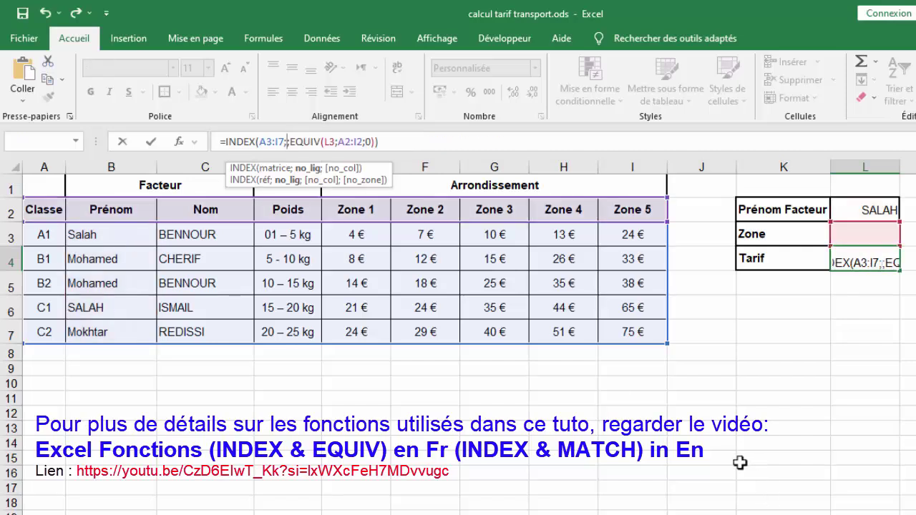
# Step: Insert an EQUIV function with VRAI as the lookup value as the row-number argument of INDEX in L4
pyautogui.write('eq')
pyautogui.write('uiv')
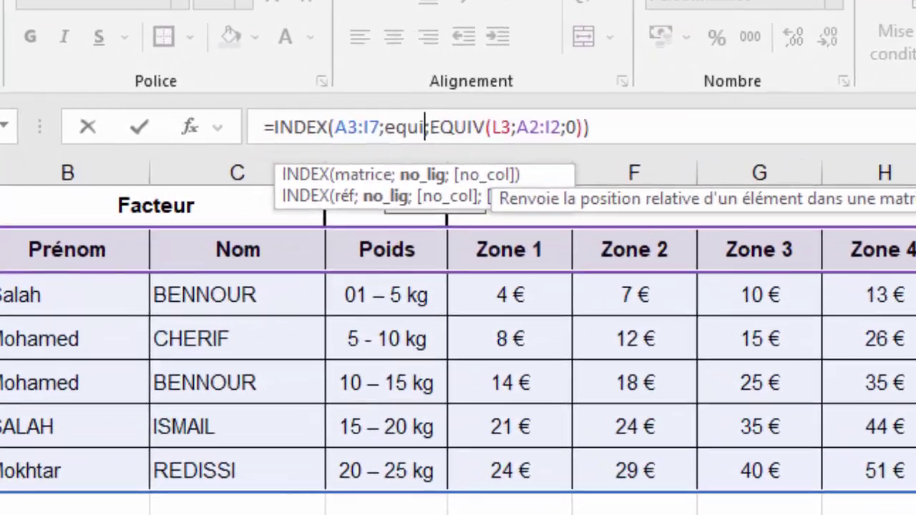
pyautogui.write('(')
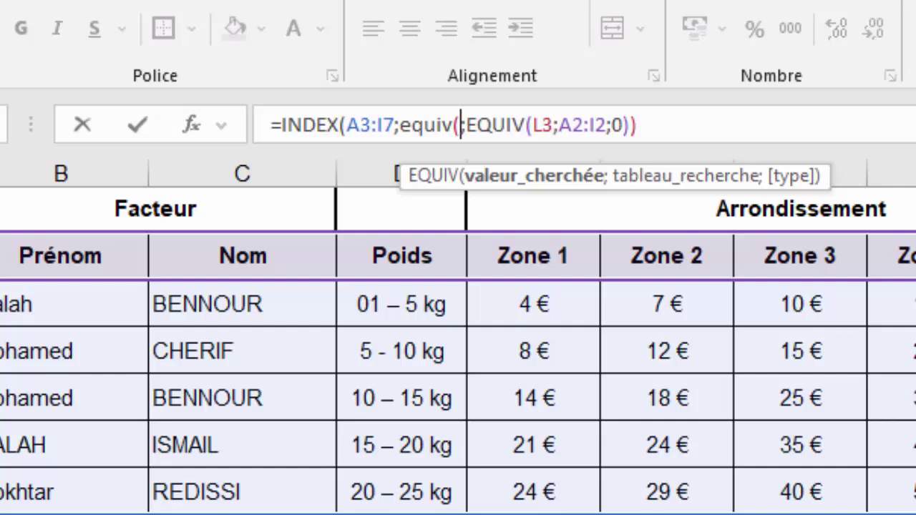
pyautogui.write('vrai')
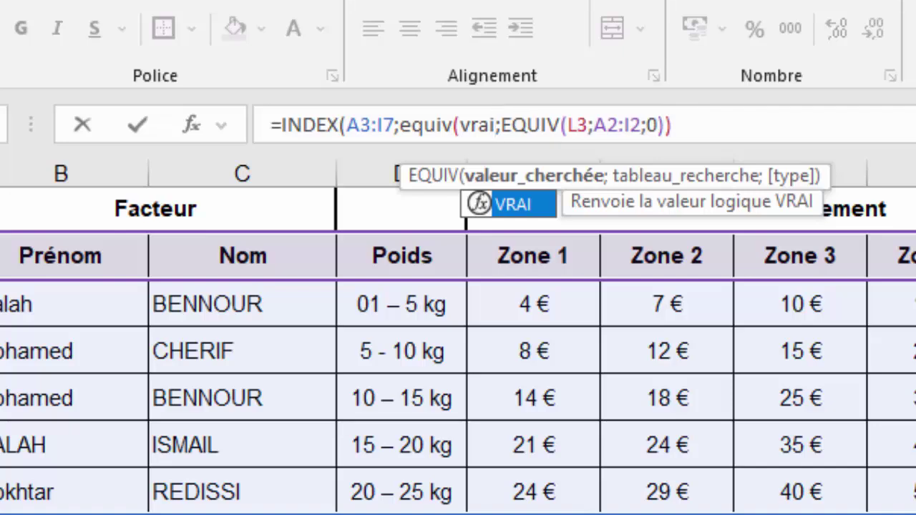
pyautogui.press('Right')
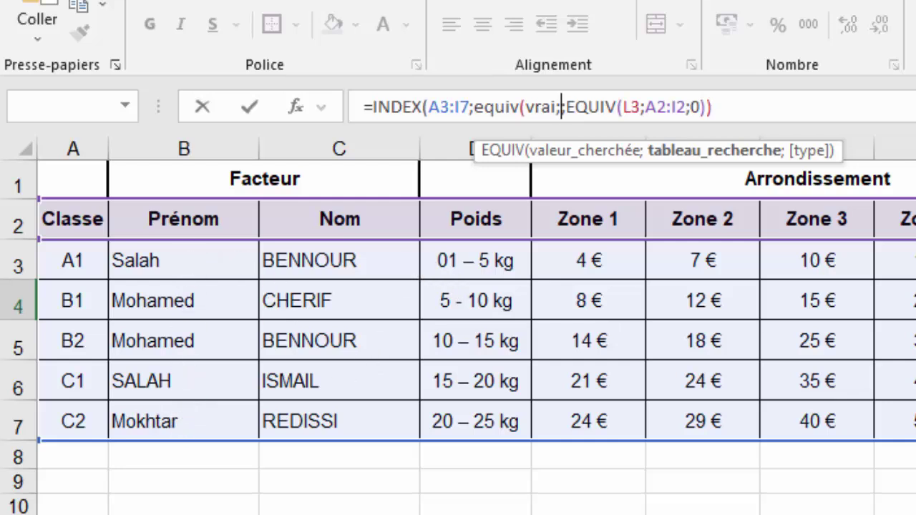
# Step: Add EXACT(L2;B3:B7) as the lookup array of the new EQUIV function in the L4 formula
pyautogui.write('exact')
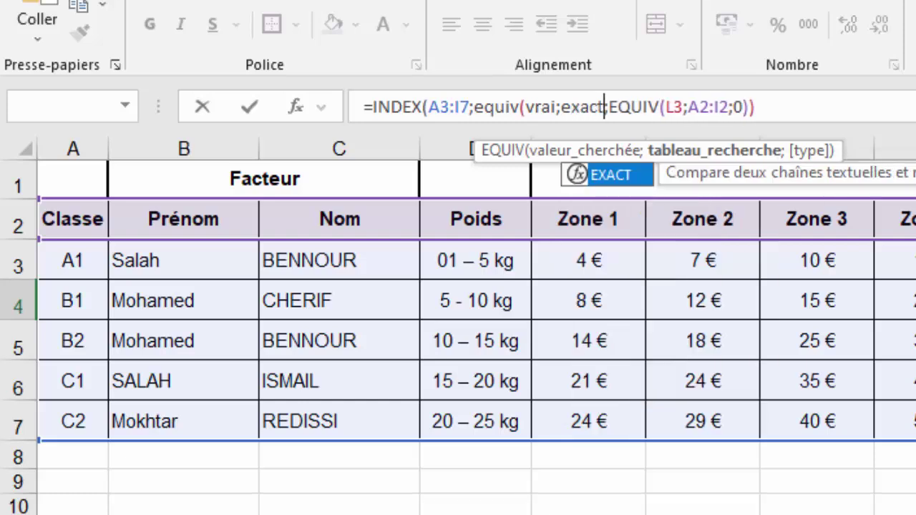
pyautogui.write('(')
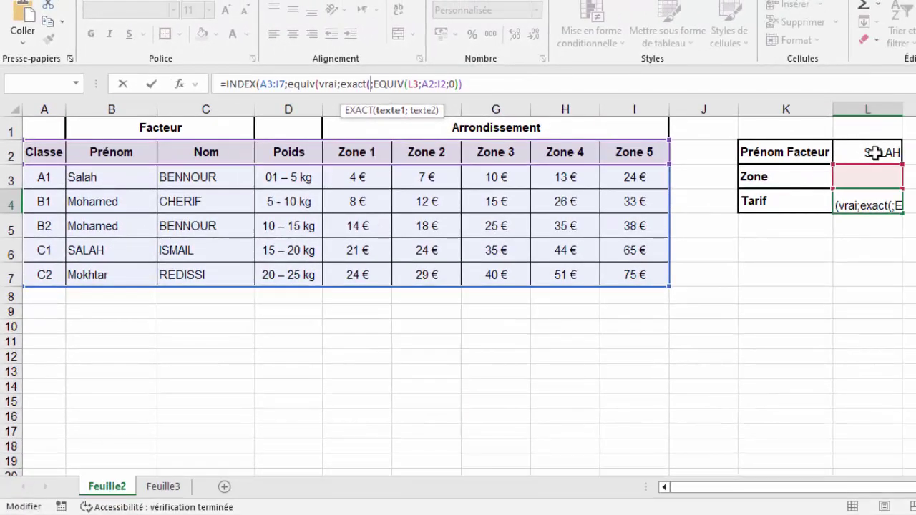
pyautogui.click(874, 153)
pyautogui.write(';')
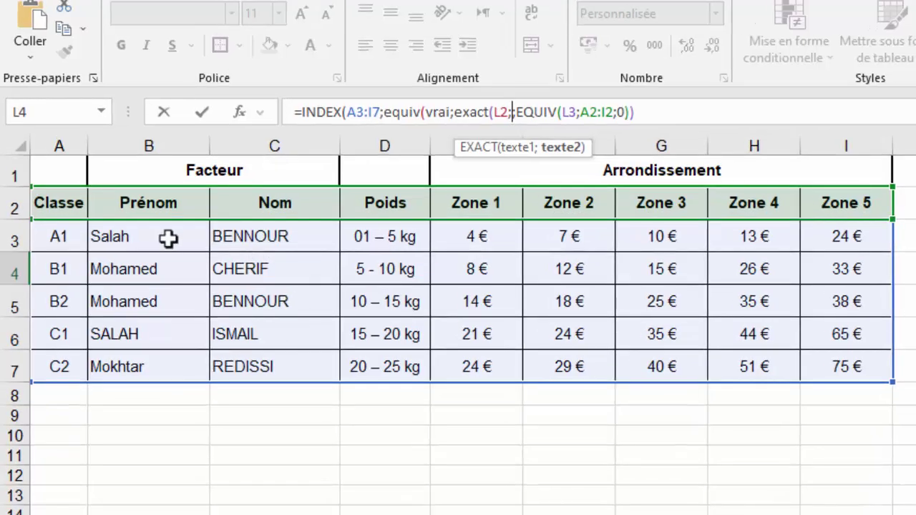
pyautogui.click(126, 179)
pyautogui.moveTo(166, 264); pyautogui.dragTo(162, 353)
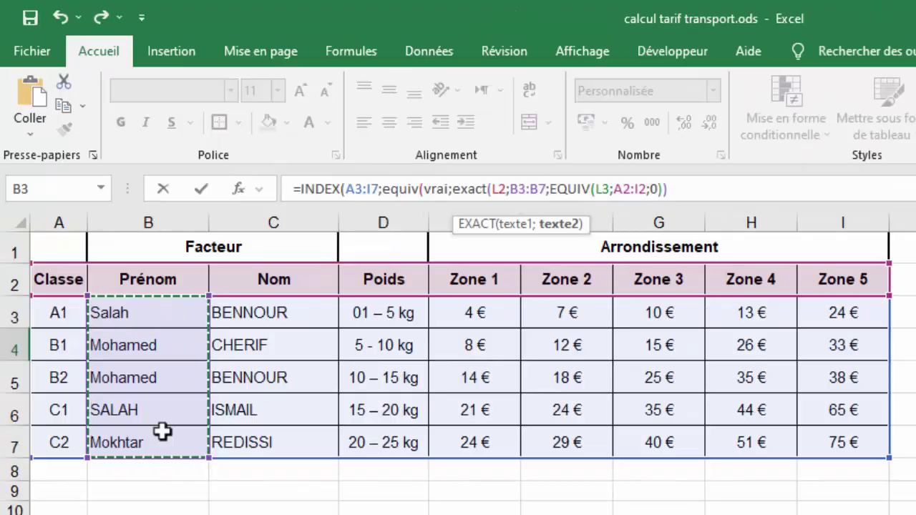
pyautogui.write(')')
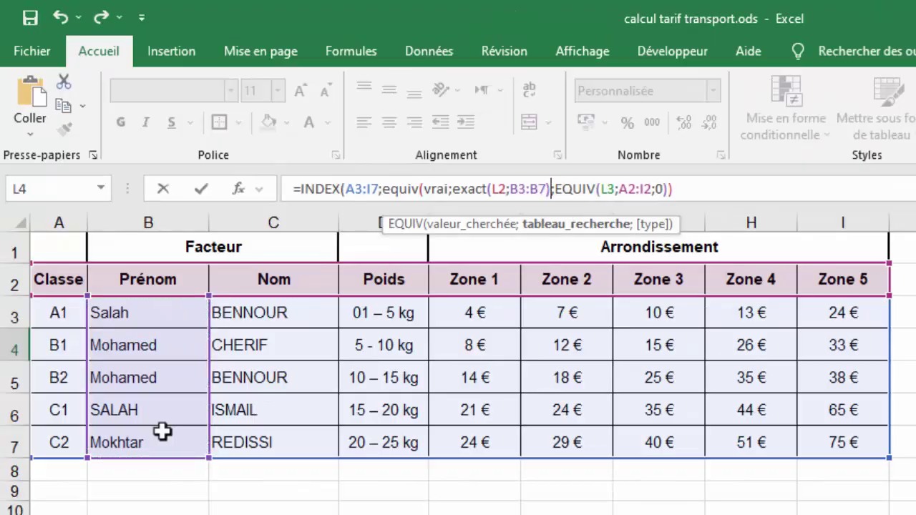
# Step: Set the new EQUIV's match type to 0 for an exact match, close the function and enter the L4 formula
pyautogui.write(';')
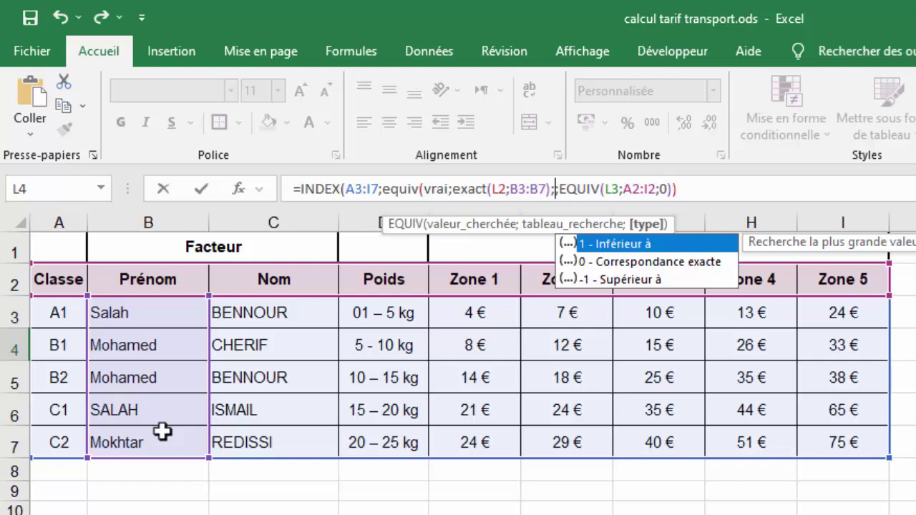
pyautogui.write('0')
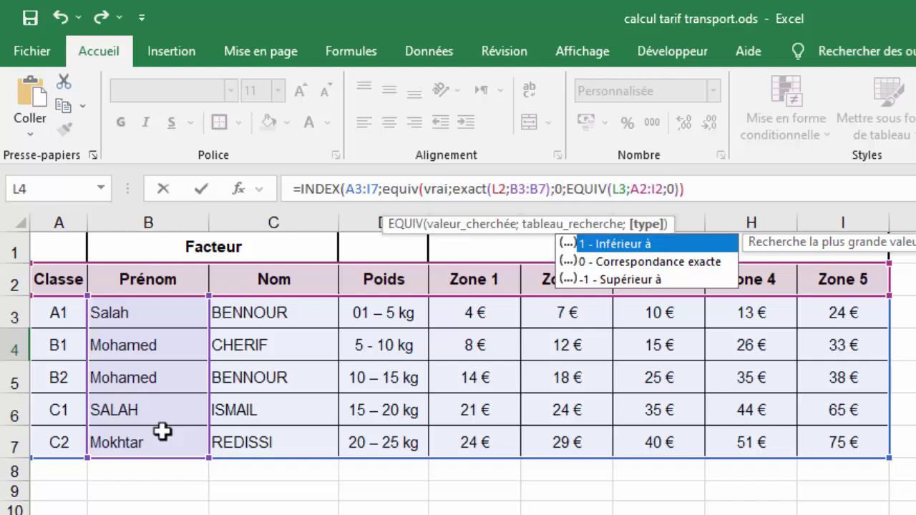
pyautogui.write(')')
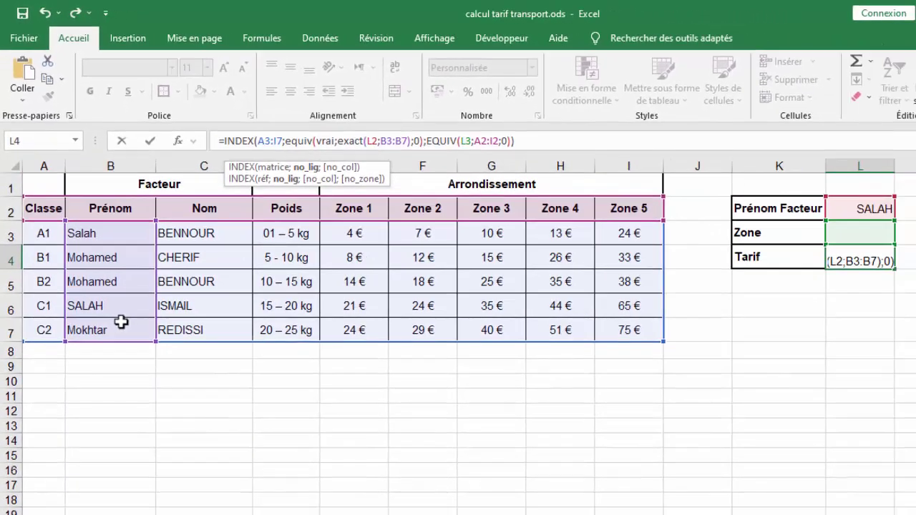
pyautogui.press('Return')
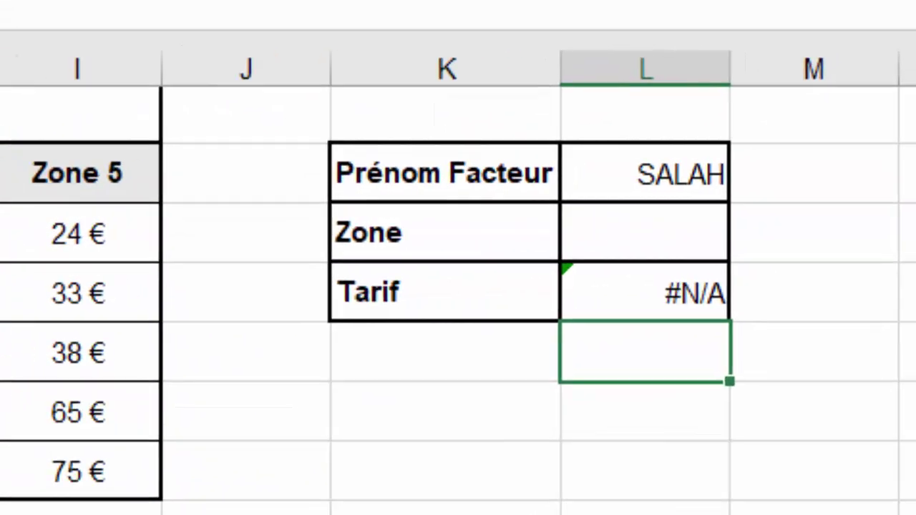
# Step: Re-enter the Tarif formula in L4 as an array formula
pyautogui.click(638, 304)
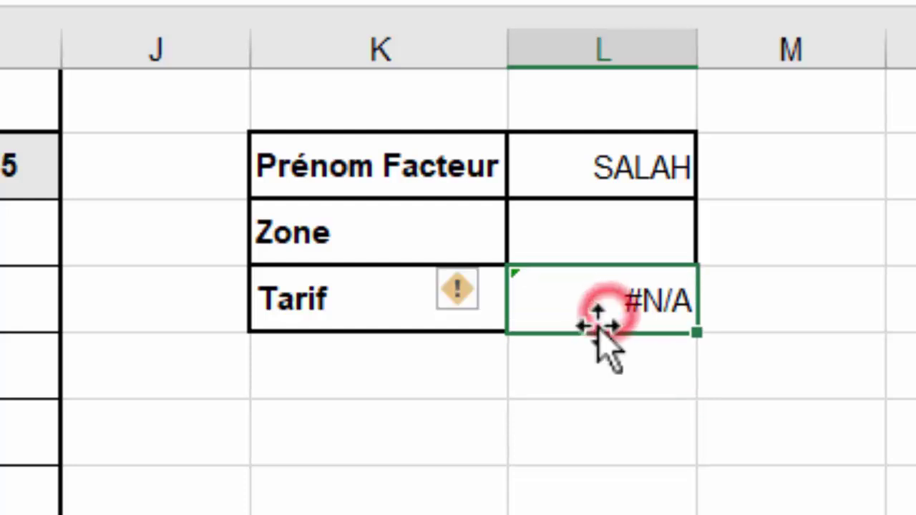
pyautogui.moveTo(478, 296)
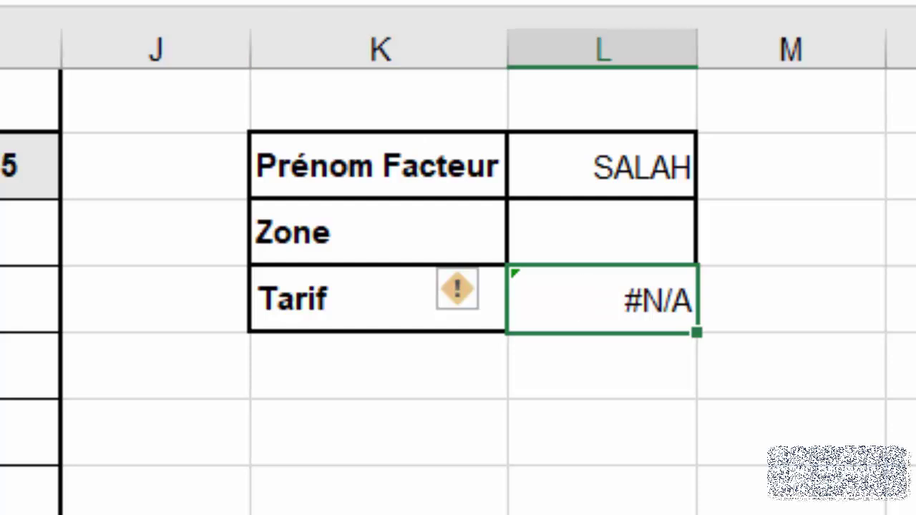
pyautogui.press('F2')
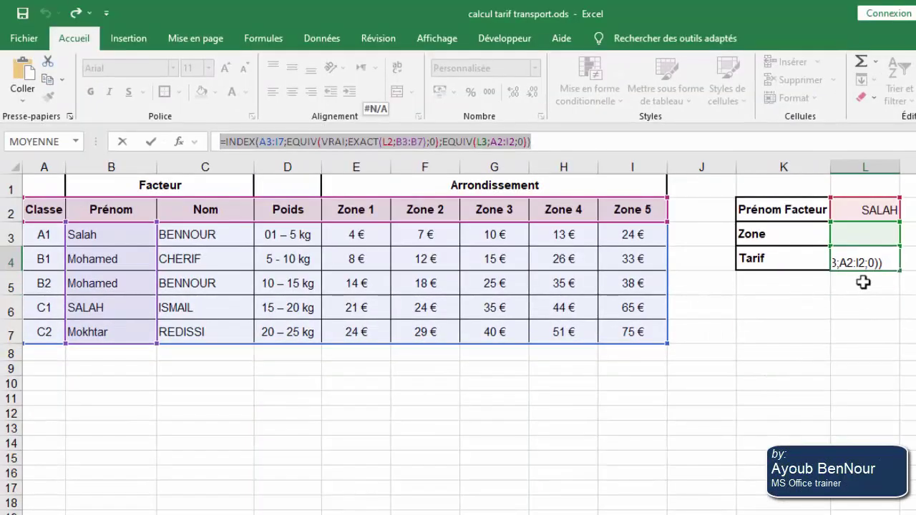
pyautogui.press('Escape')
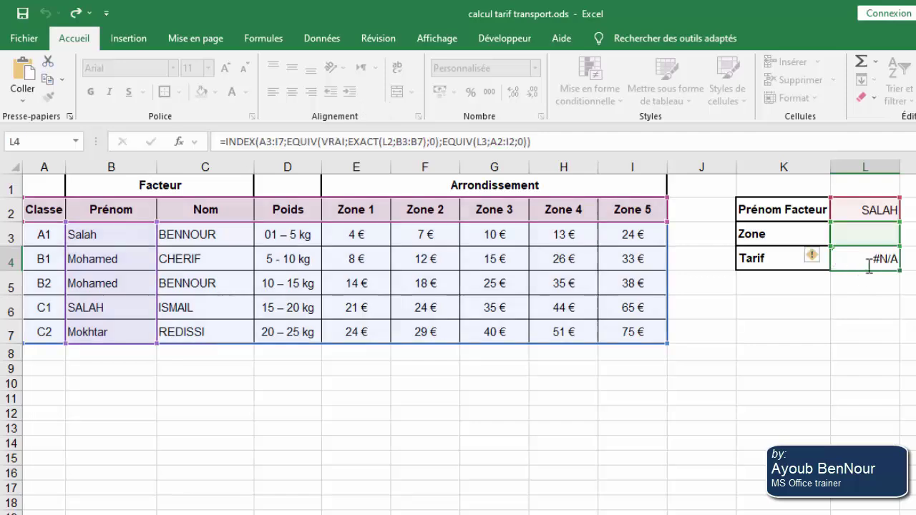
pyautogui.click(876, 261)
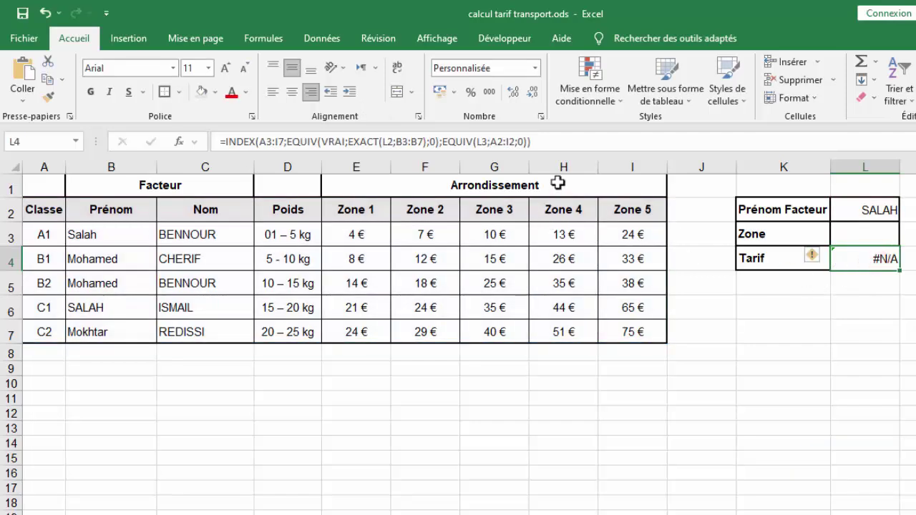
pyautogui.click(548, 142)
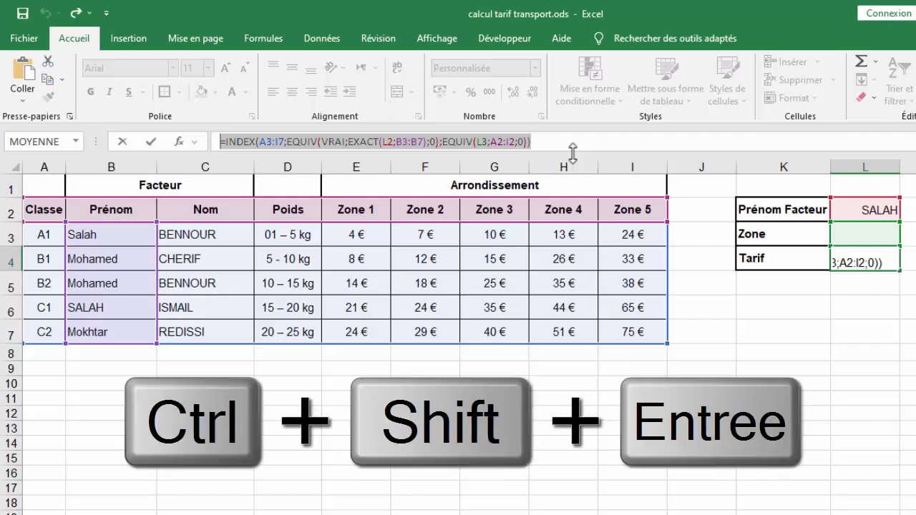
pyautogui.hotkey('ctrl', 'shift', 'Return')
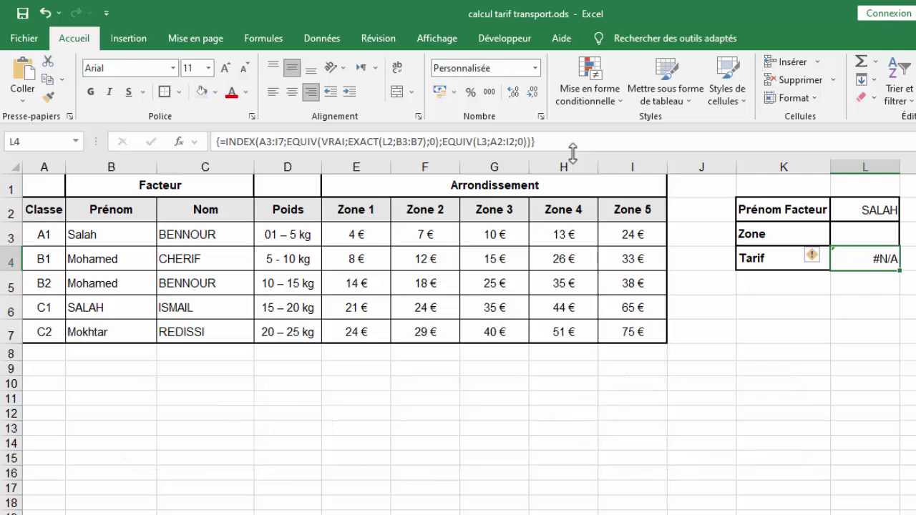
# Step: Fill the Zone cell L3 with a reference to the Zone 2 header in F2
pyautogui.click(863, 357)
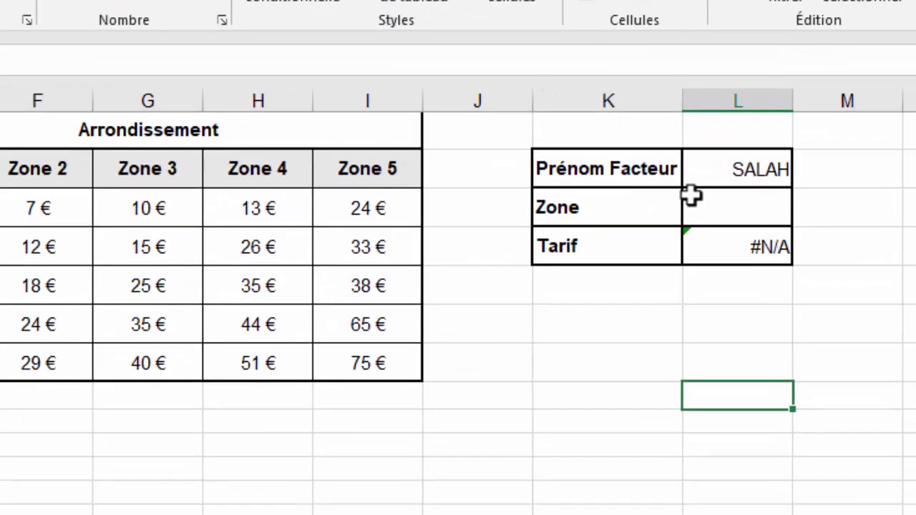
pyautogui.click(708, 200)
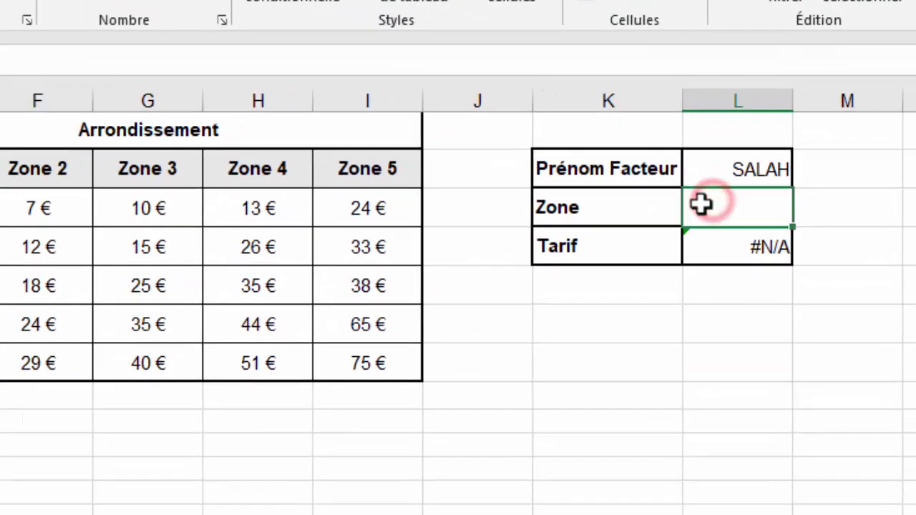
pyautogui.write('=')
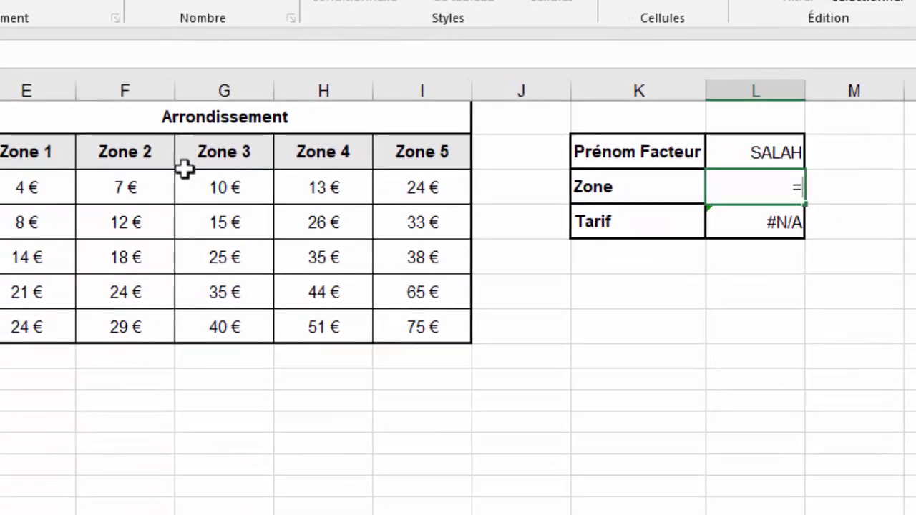
pyautogui.click(72, 169)
pyautogui.press('Return')
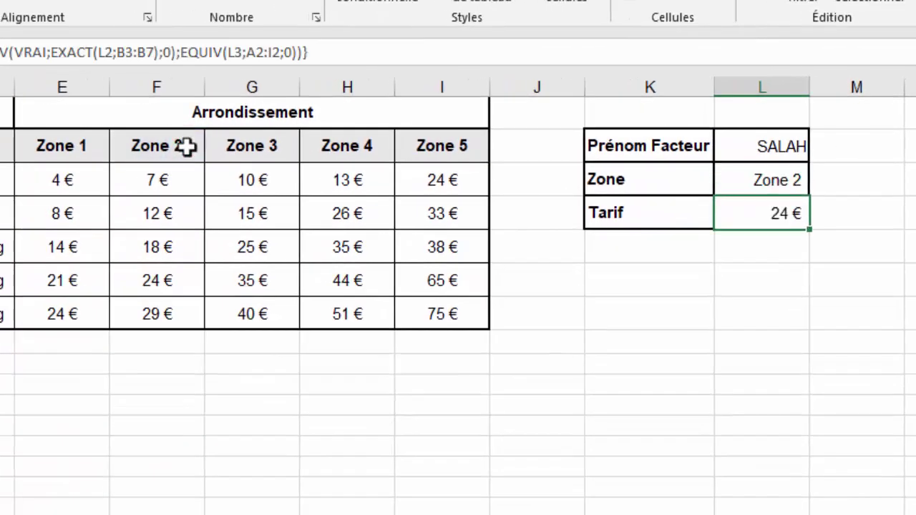
# Step: Check the Tarif result in L4 against the table by highlighting row 6 together with the Zone 2 column F
pyautogui.click(766, 222)
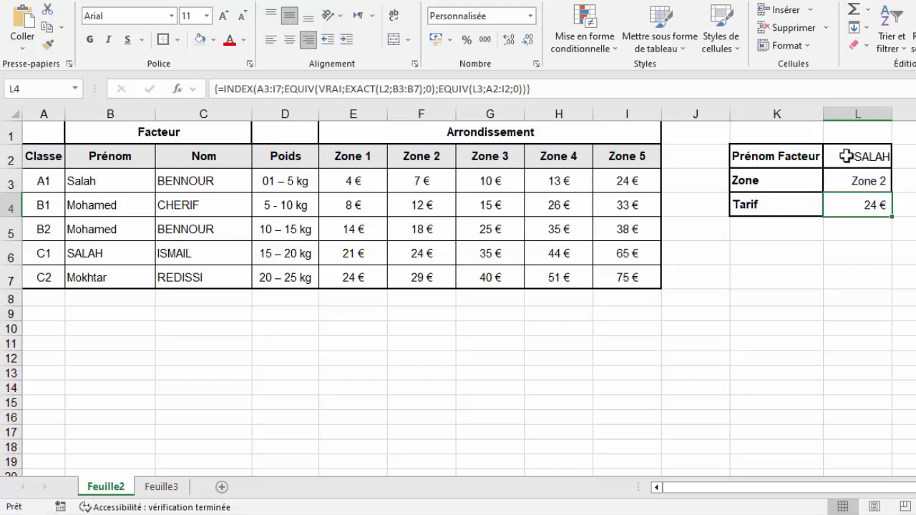
pyautogui.click(3, 252)
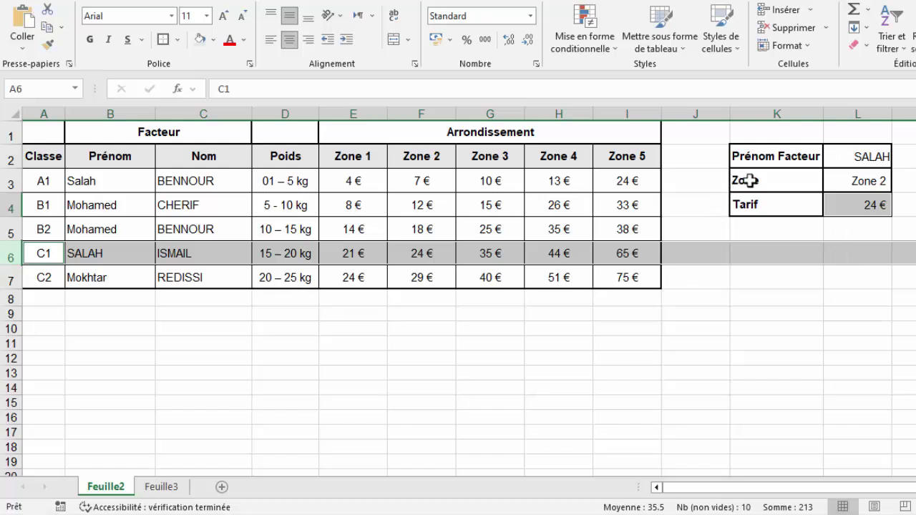
pyautogui.click(426, 107)
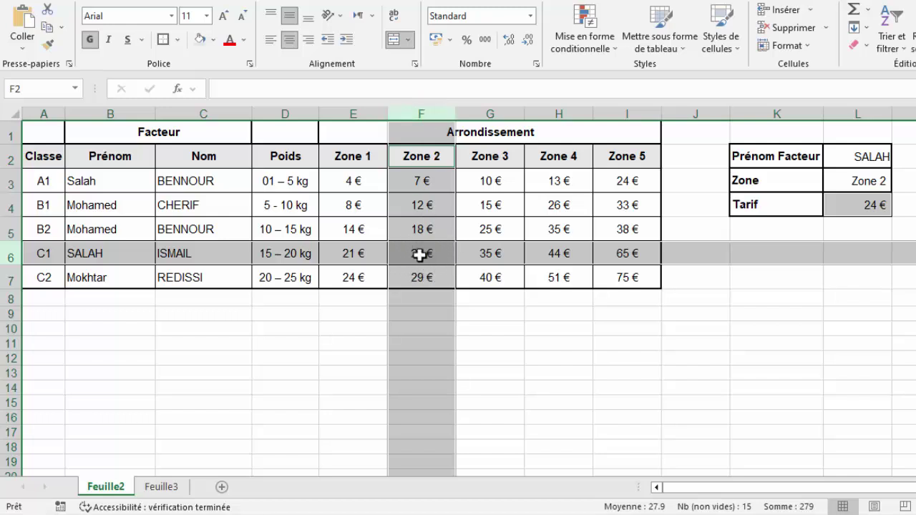
pyautogui.click(841, 334)
# Step: Replace the postman's first name in L2 with the spelling used in B3, with only the initial capitalised
pyautogui.click(870, 158)
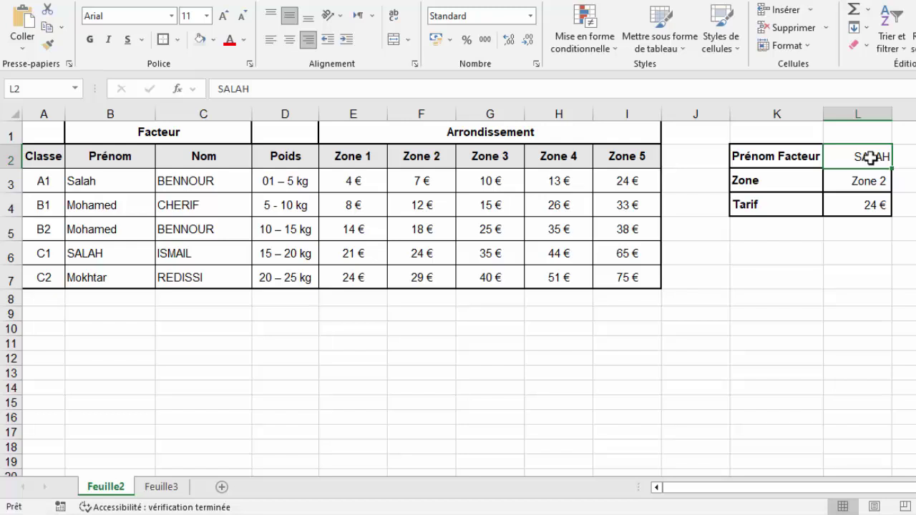
pyautogui.write('Salah')
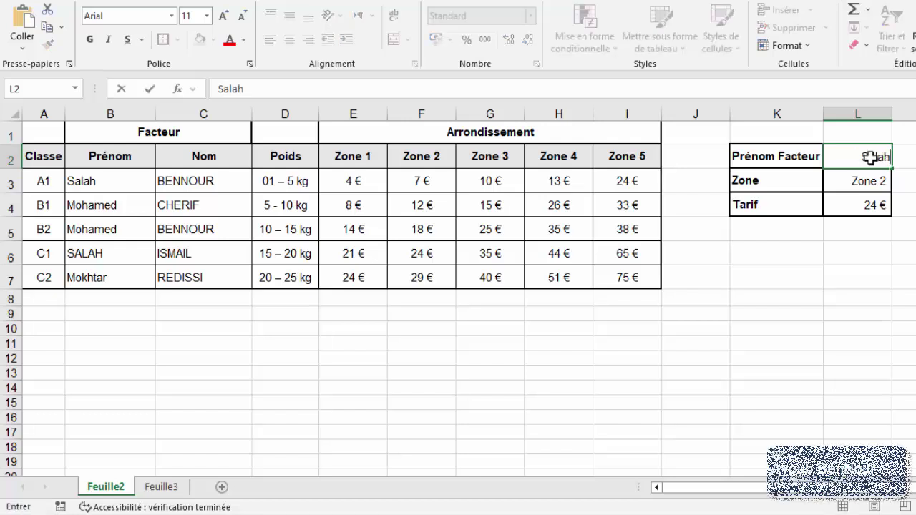
pyautogui.press('Return')
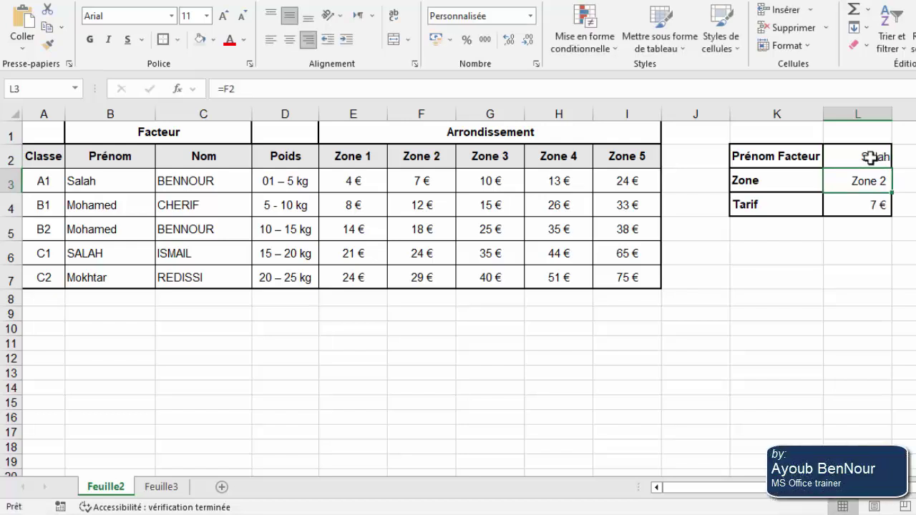
# Step: Verify the recalculated Tarif in L4 by highlighting row 3 together with the Zone 2 column F
pyautogui.click(857, 211)
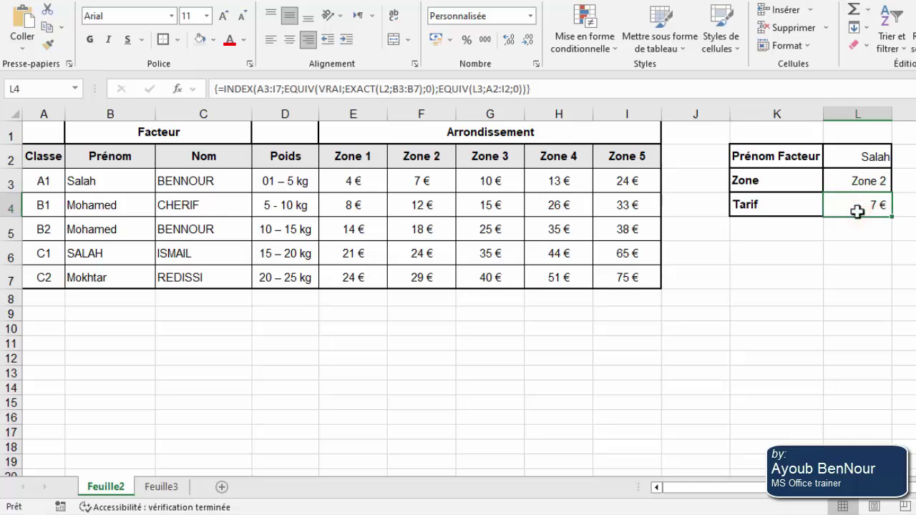
pyautogui.click(10, 181)
pyautogui.keyDown('ctrl'); pyautogui.click(421, 114); pyautogui.keyUp('ctrl')
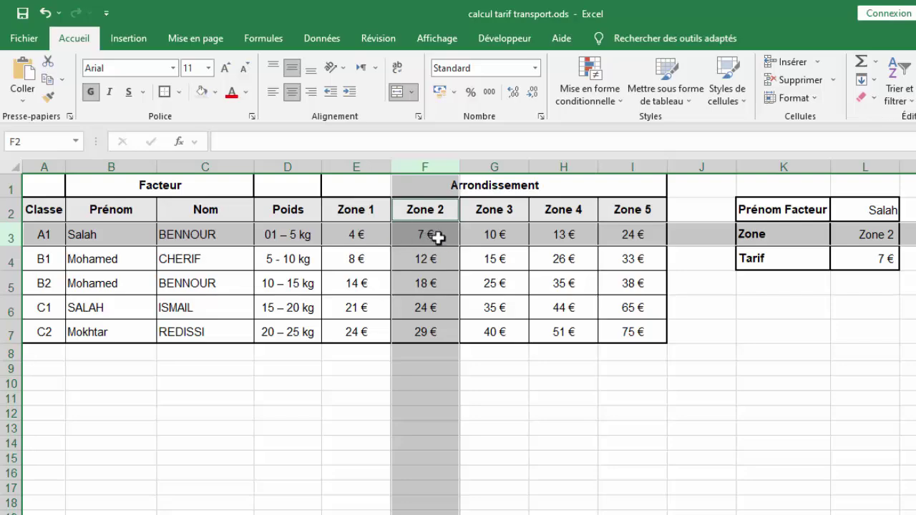